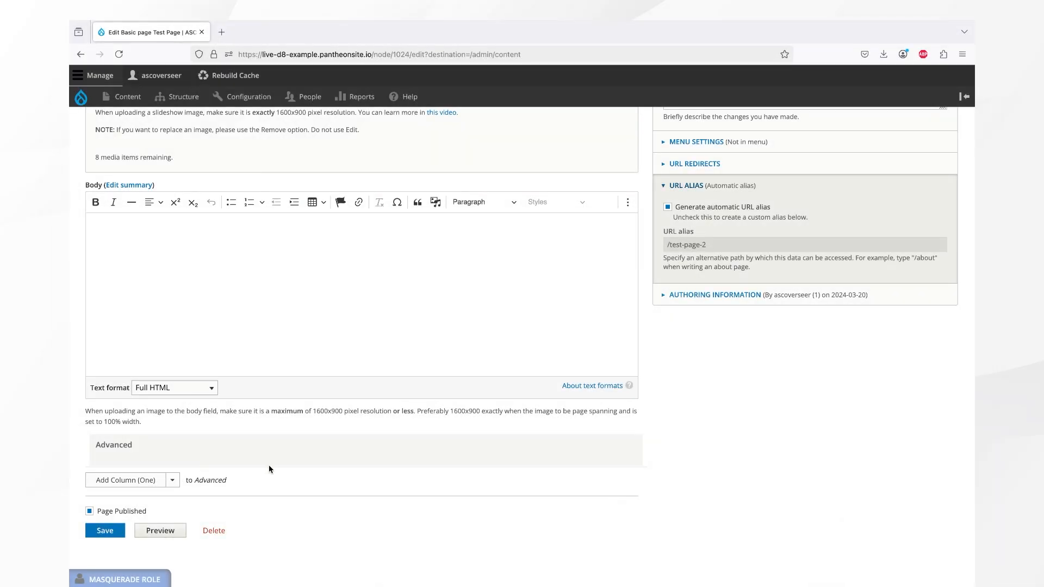
- Add a one-column, a two-column and a three-column section to the page's Advanced field
{"action": "left_click", "coordinate": [173, 480]}
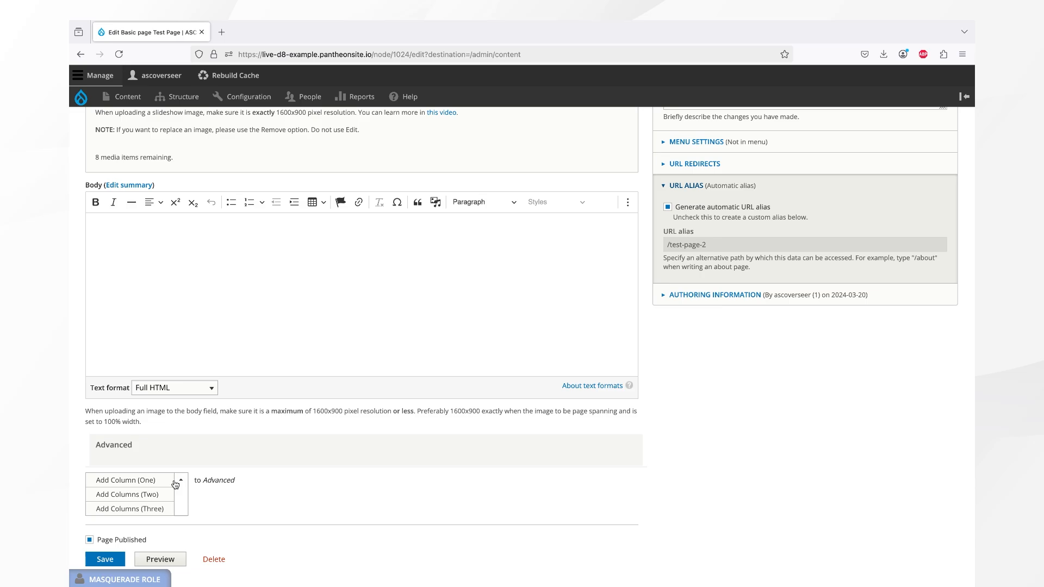
{"action": "left_click", "coordinate": [147, 486]}
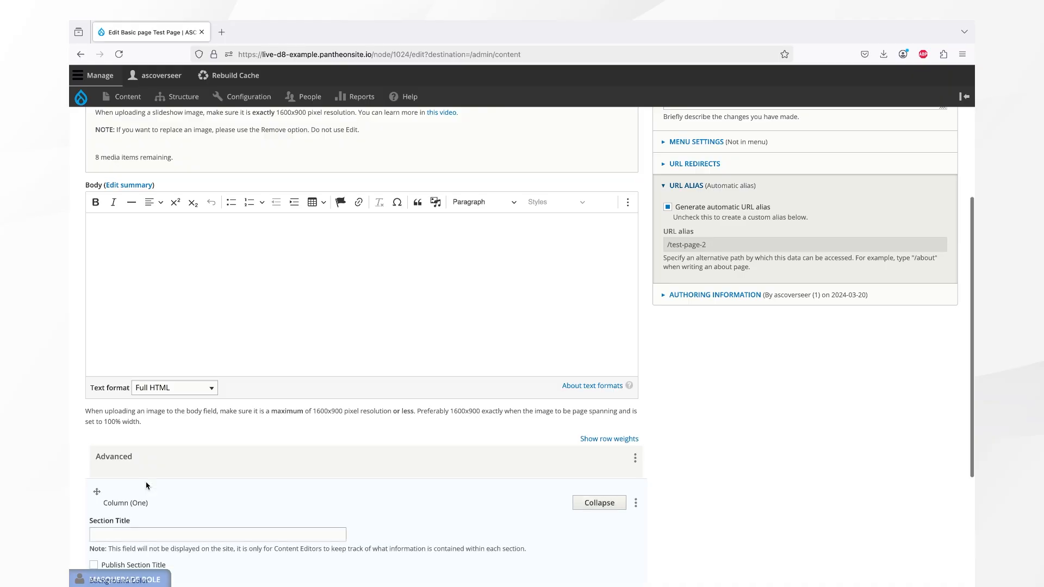
{"action": "scroll", "coordinate": [146, 486], "scroll_direction": "down", "scroll_amount": 3}
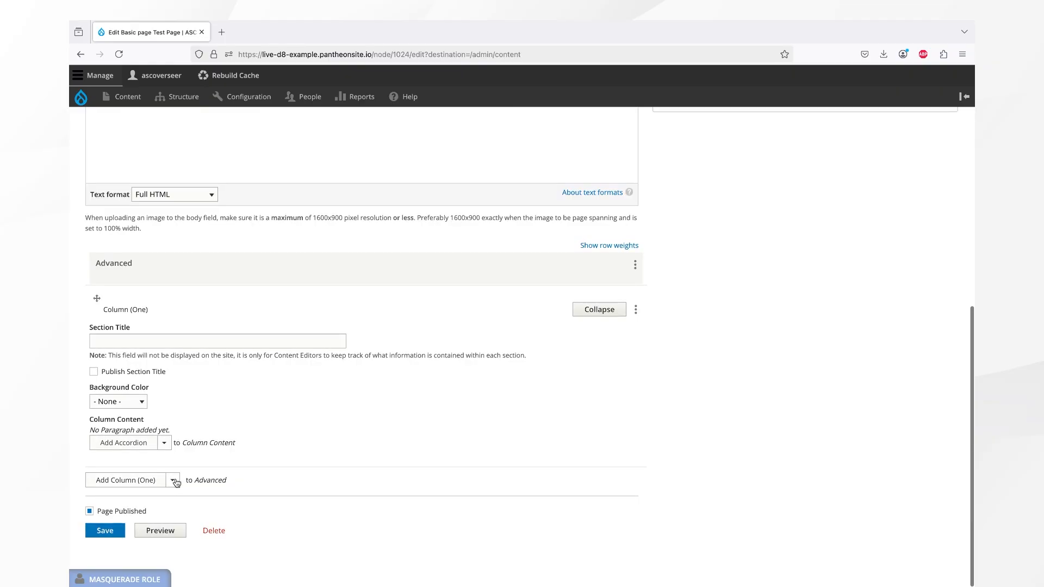
{"action": "left_click", "coordinate": [180, 482]}
{"action": "left_click", "coordinate": [156, 496]}
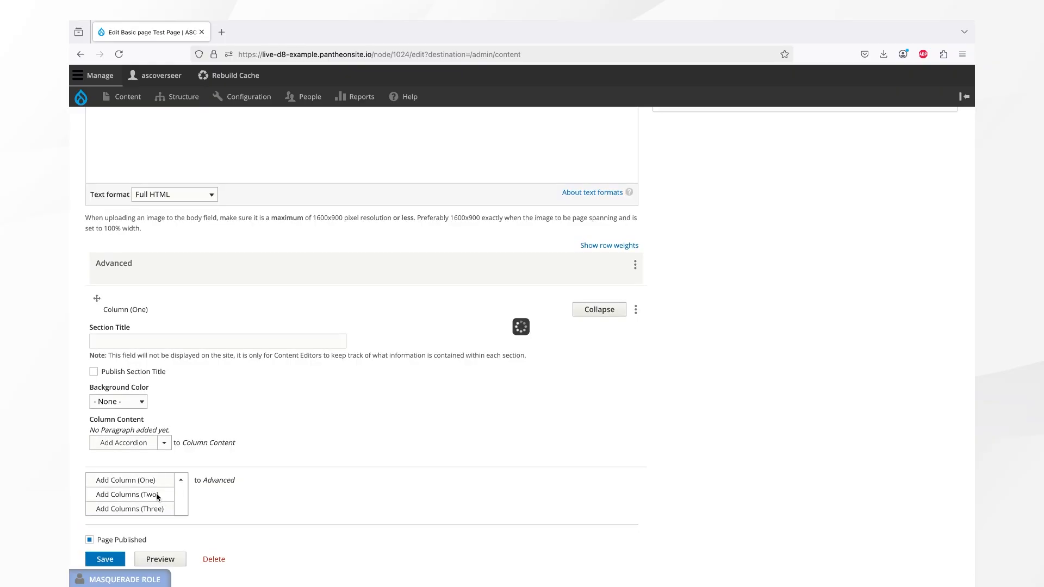
{"action": "scroll", "coordinate": [158, 497], "scroll_direction": "down", "scroll_amount": 4}
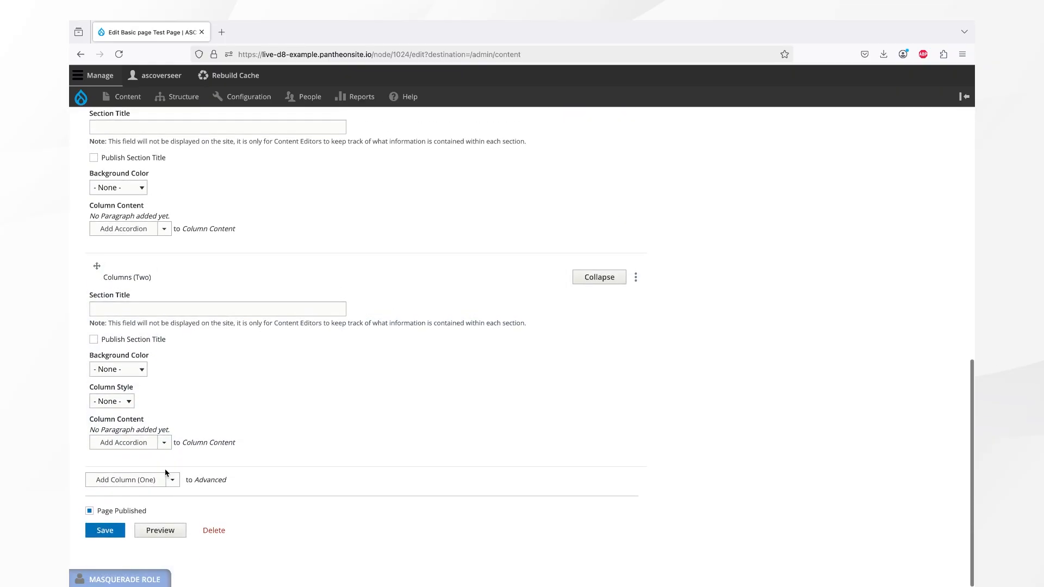
{"action": "left_click", "coordinate": [173, 482]}
{"action": "left_click", "coordinate": [157, 508]}
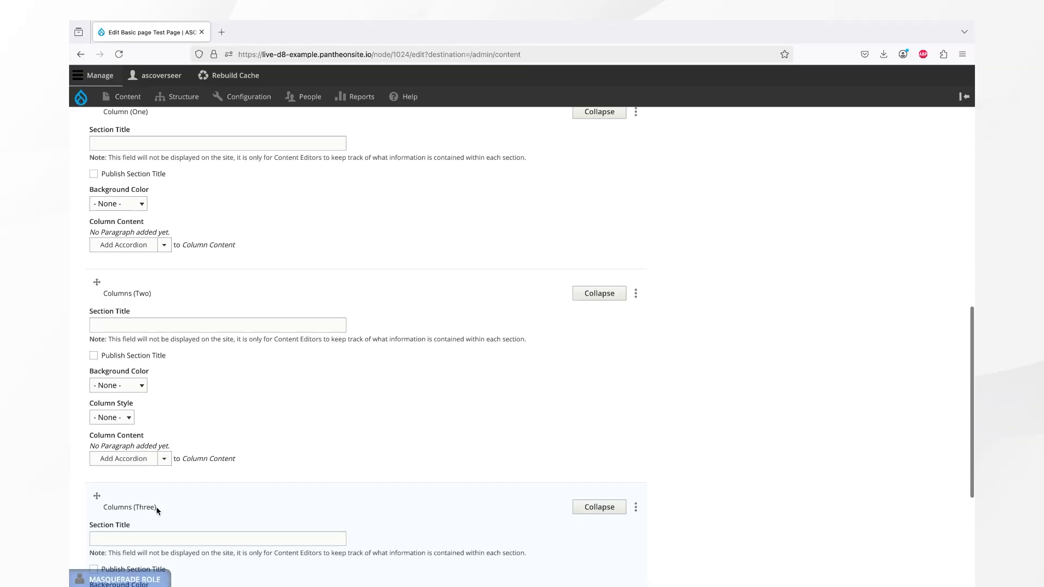
{"action": "scroll", "coordinate": [157, 510], "scroll_direction": "down", "scroll_amount": 3}
{"action": "scroll", "coordinate": [157, 510], "scroll_direction": "up", "scroll_amount": 15}
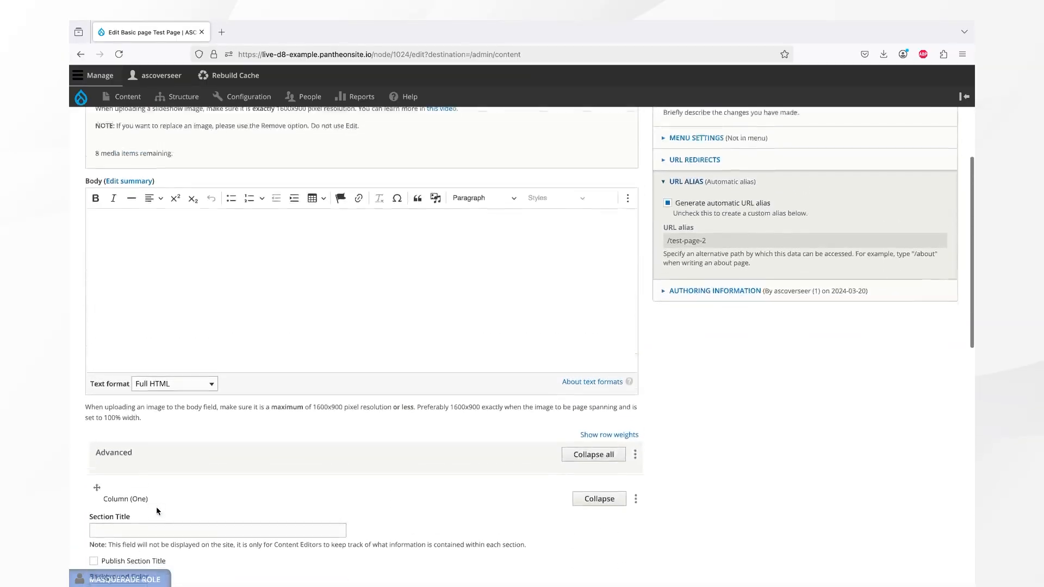
{"action": "scroll", "coordinate": [156, 510], "scroll_direction": "down", "scroll_amount": 6}
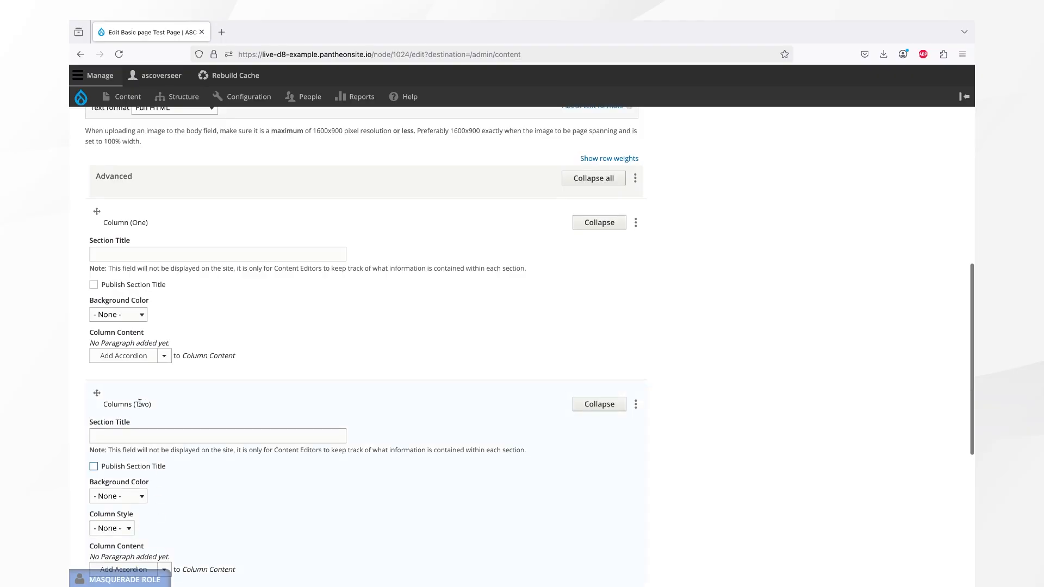
{"action": "left_click", "coordinate": [136, 253]}
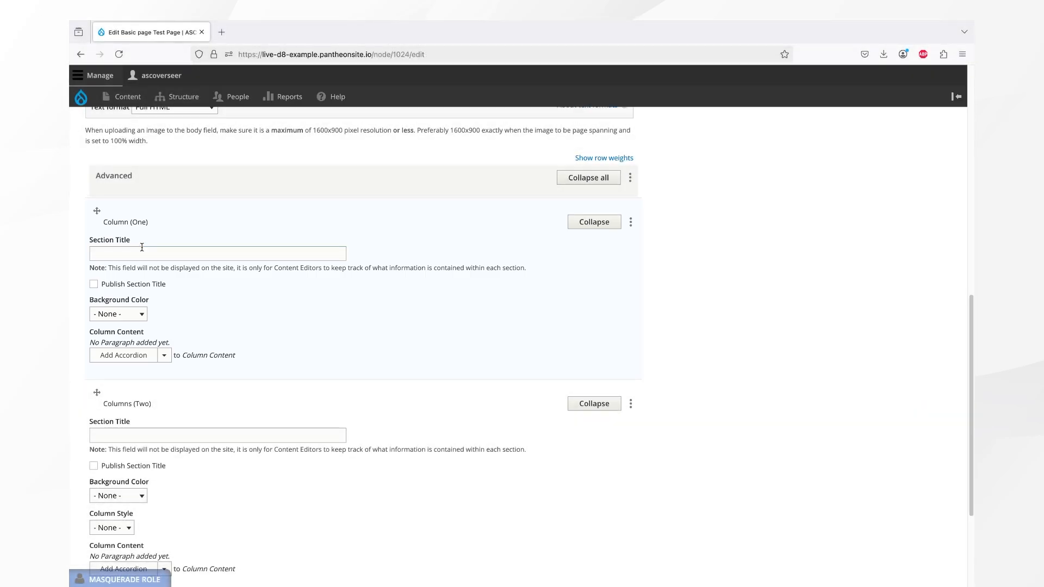
{"action": "left_click", "coordinate": [110, 250]}
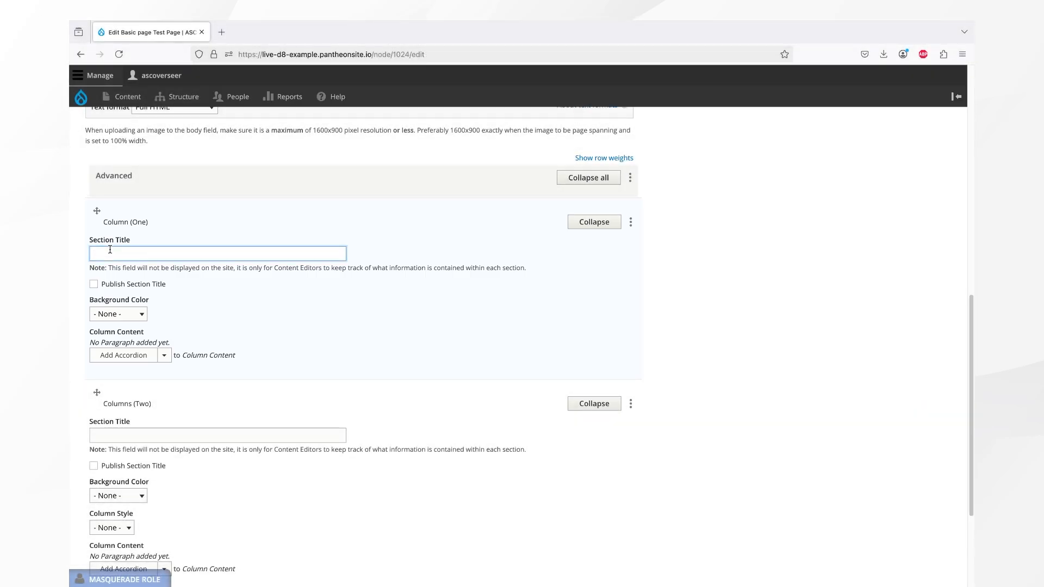
{"action": "left_click", "coordinate": [109, 285]}
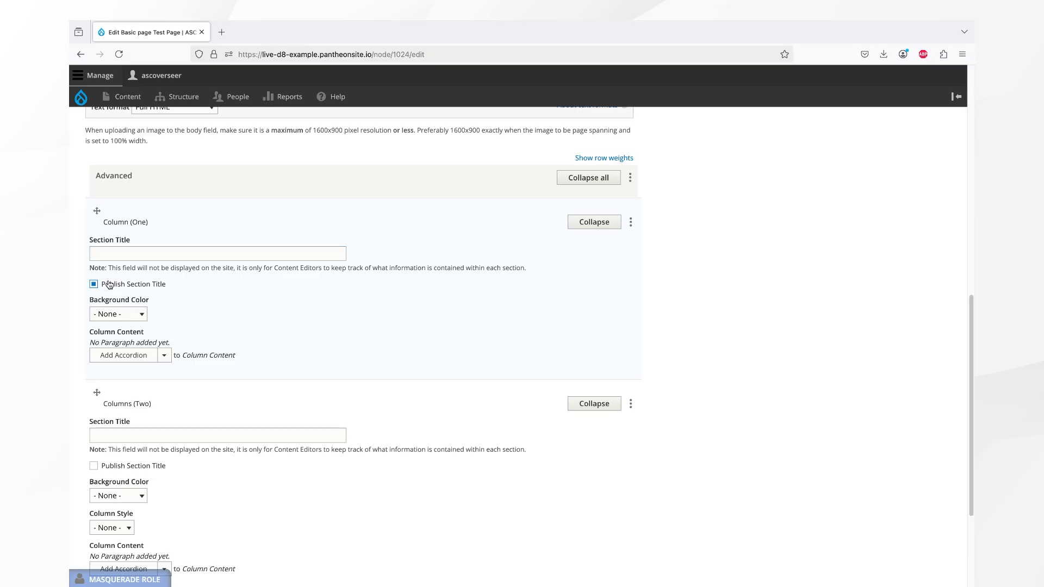
{"action": "left_click", "coordinate": [115, 314]}
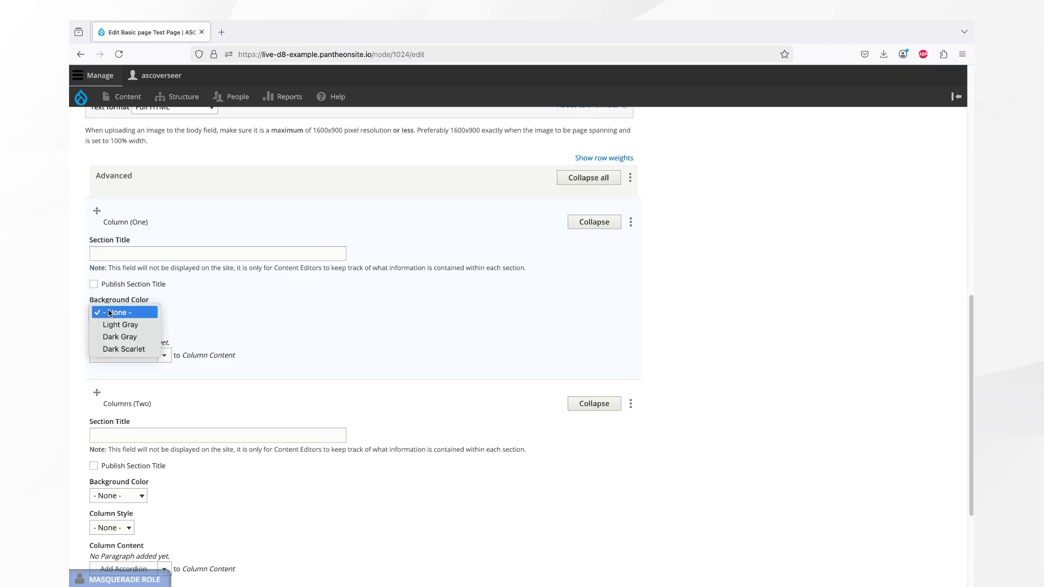
{"action": "left_click", "coordinate": [148, 294]}
{"action": "left_click", "coordinate": [162, 355]}
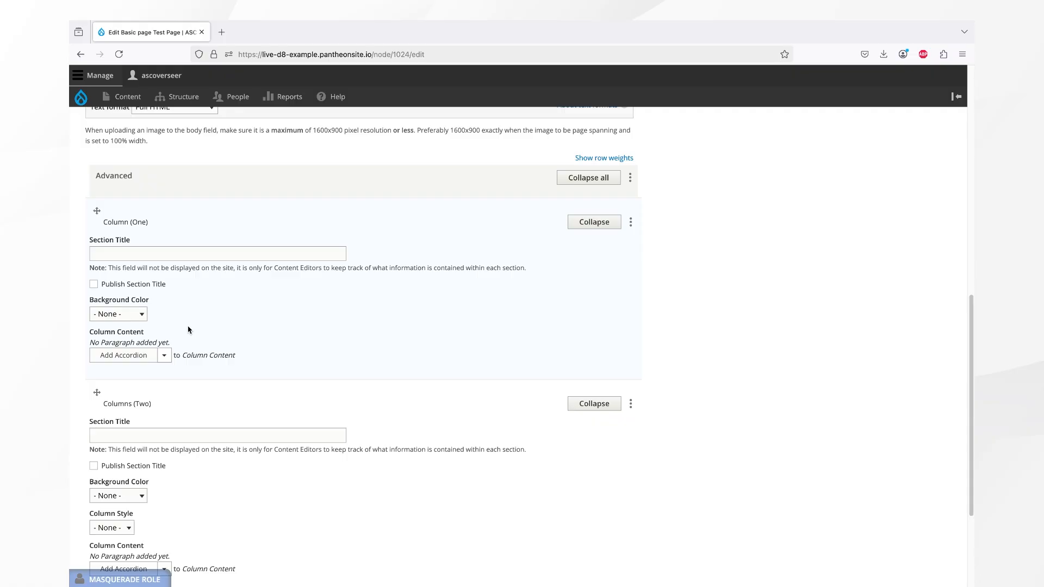
- Title the one-column section First Section and enable publishing its section title
{"action": "left_click", "coordinate": [159, 255]}
{"action": "type", "text": "F"}
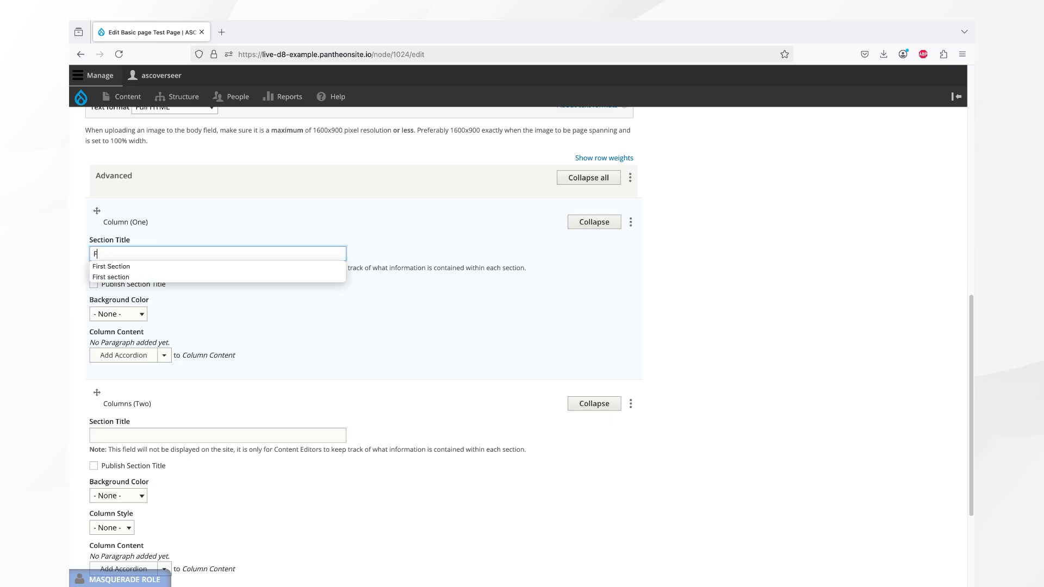
{"action": "type", "text": "irst Section"}
{"action": "key", "text": "Tab"}
{"action": "key", "text": "space"}
{"action": "key", "text": "Tab"}
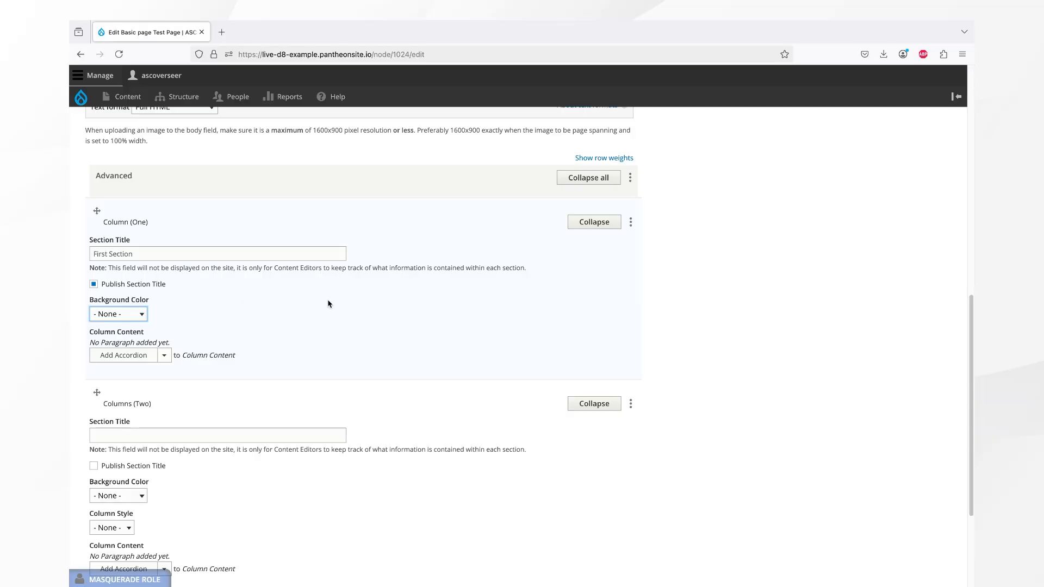
- Examine the background color choices available for the first section
{"action": "left_click", "coordinate": [609, 223]}
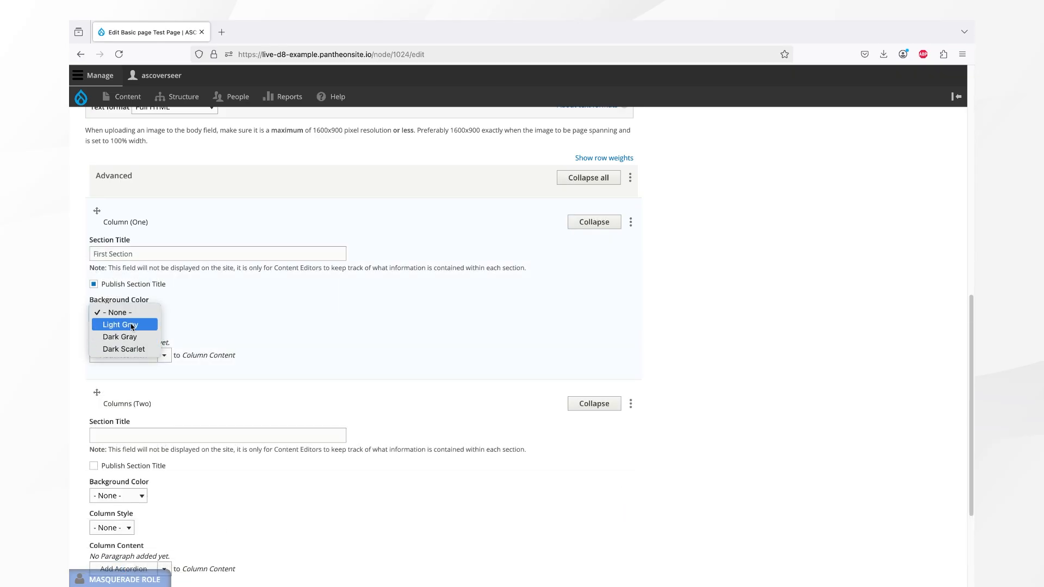
{"action": "middle_click", "coordinate": [157, 150]}
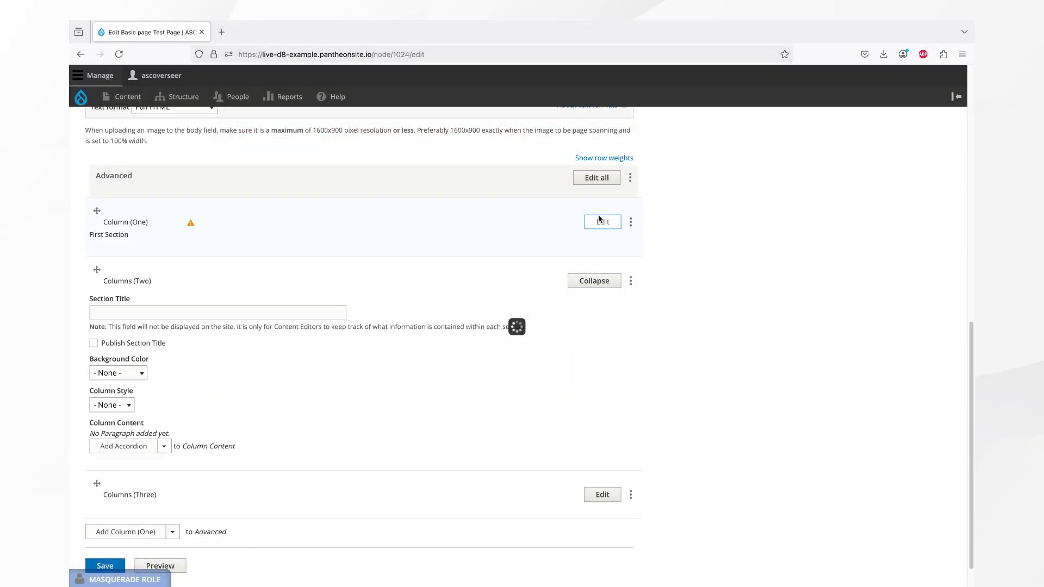
{"action": "left_click", "coordinate": [599, 220]}
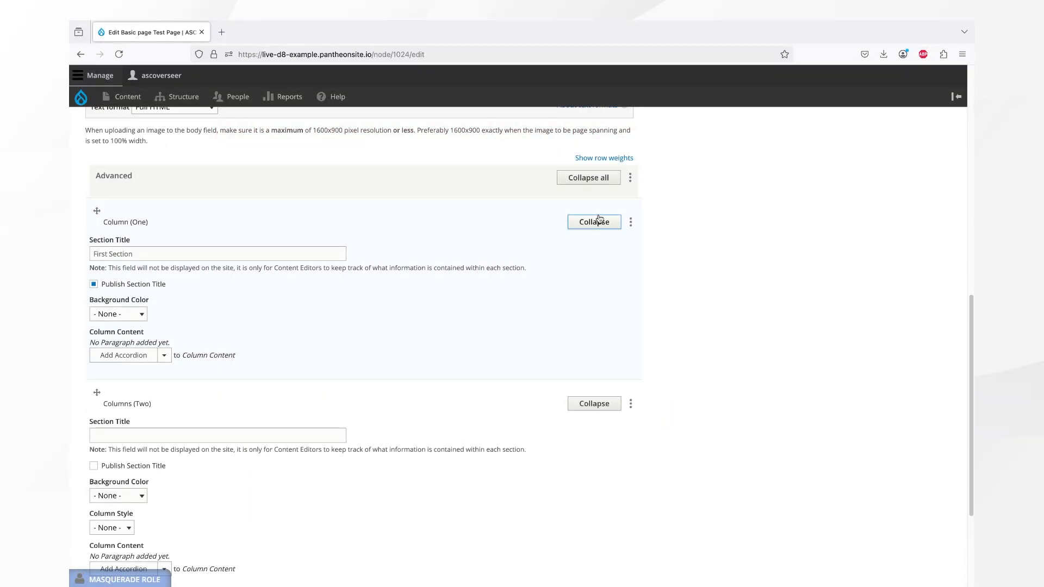
- Add an accordion paragraph to the first section's column content
{"action": "left_click", "coordinate": [163, 355]}
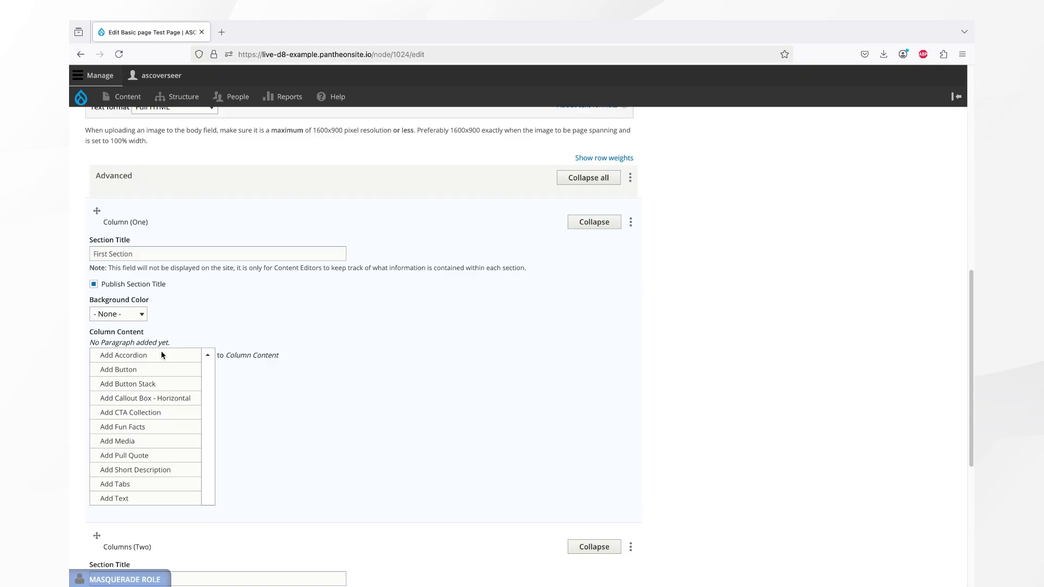
{"action": "left_click", "coordinate": [129, 355]}
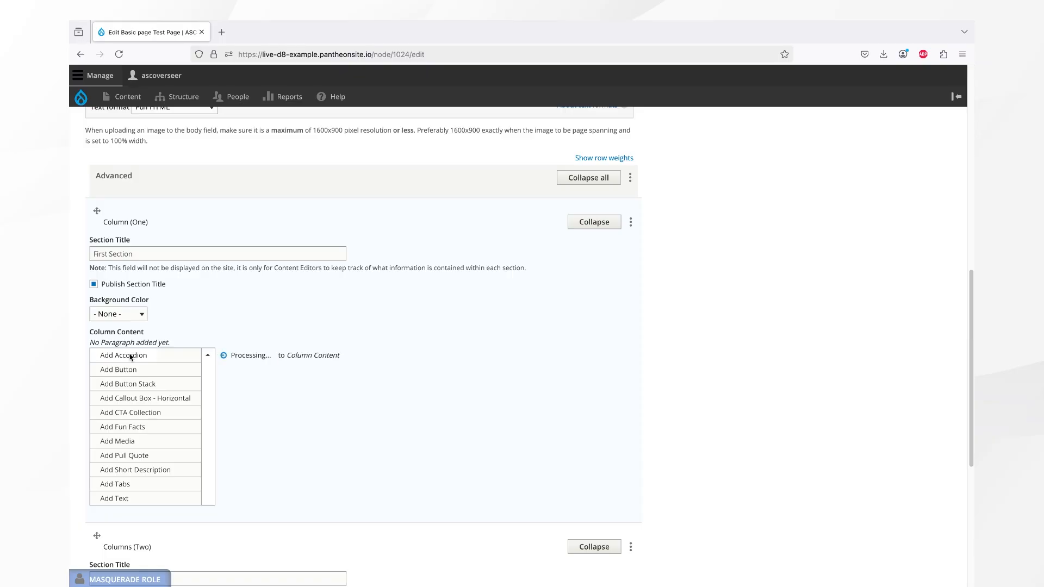
{"action": "right_click", "coordinate": [128, 355]}
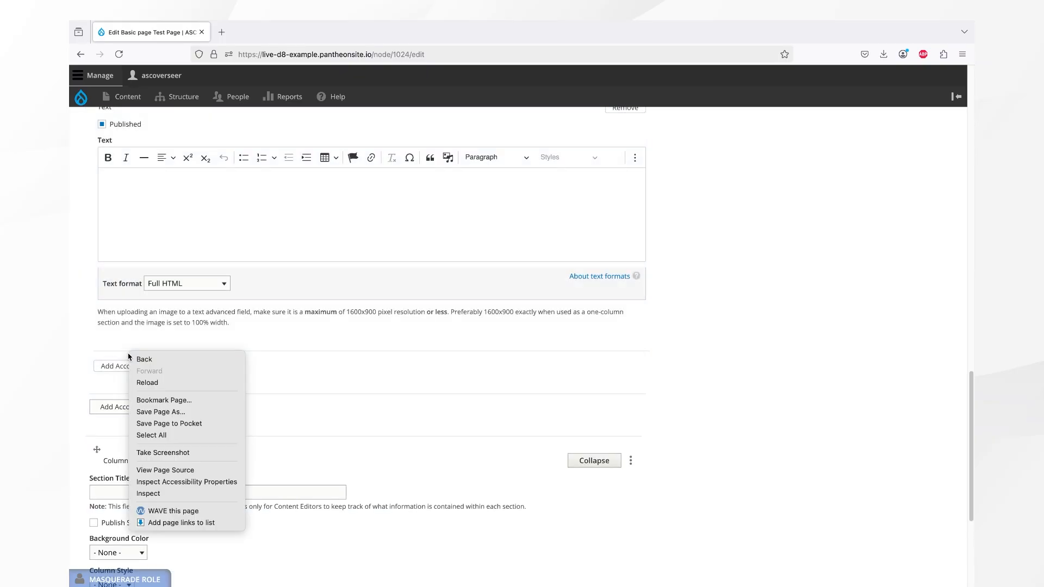
{"action": "left_click", "coordinate": [144, 218]}
- Set the accordion section's title to Accordion 1
{"action": "scroll", "coordinate": [152, 241], "scroll_direction": "up", "scroll_amount": 1}
{"action": "scroll", "coordinate": [151, 241], "scroll_direction": "up", "scroll_amount": 3}
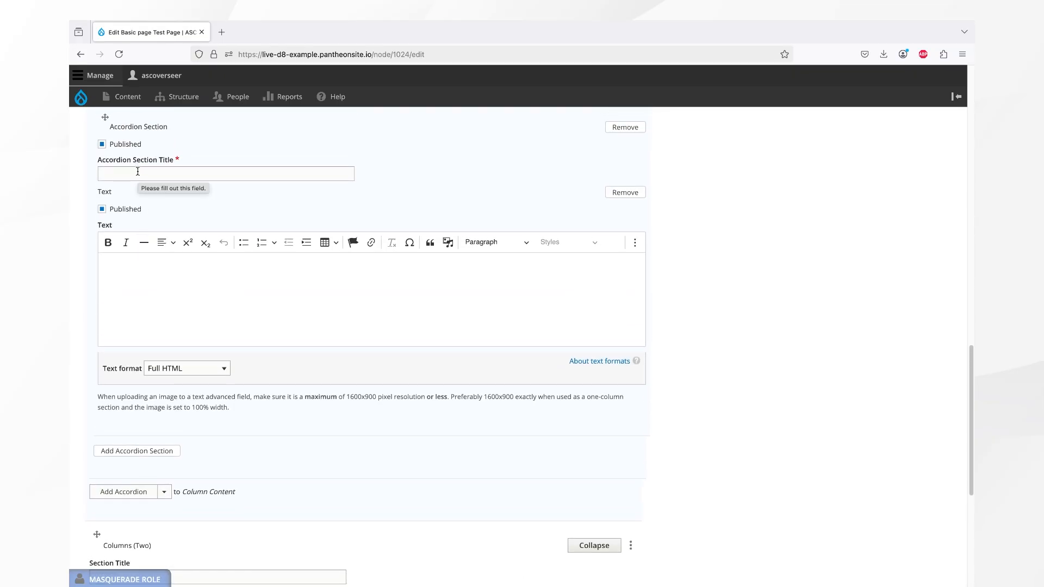
{"action": "scroll", "coordinate": [138, 171], "scroll_direction": "up", "scroll_amount": 2}
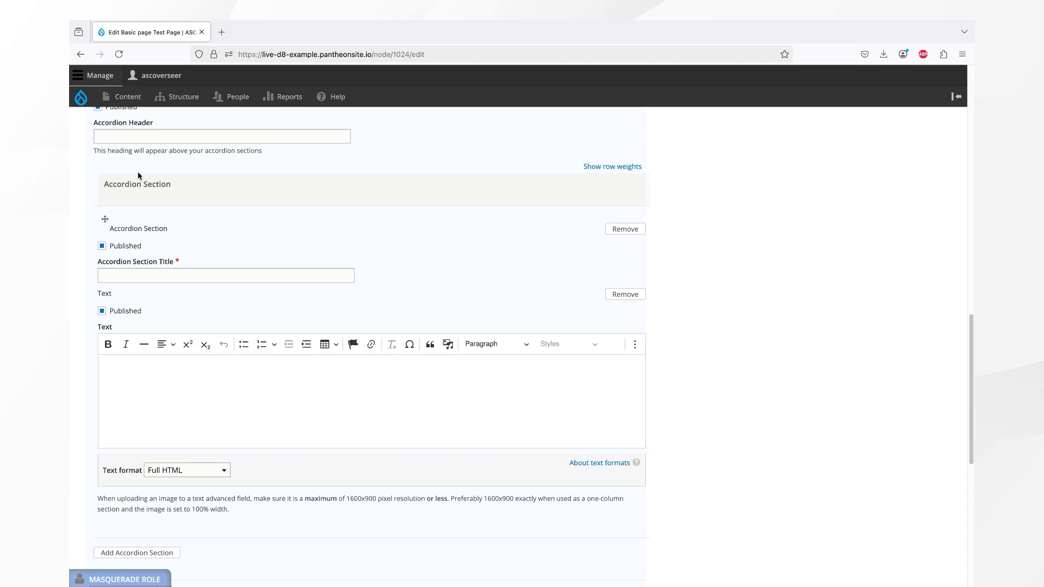
{"action": "scroll", "coordinate": [138, 174], "scroll_direction": "up", "scroll_amount": 1}
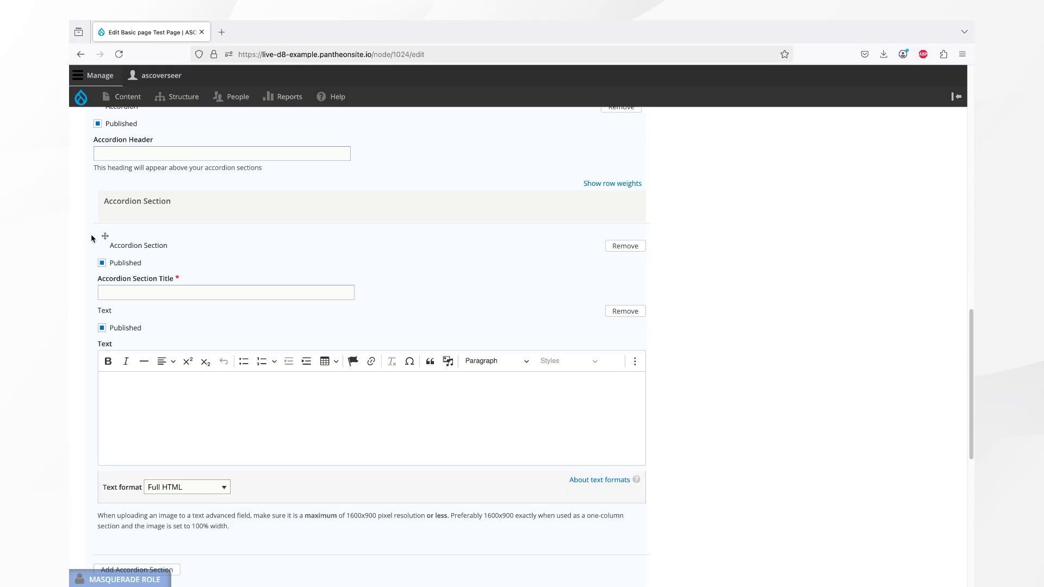
{"action": "left_click", "coordinate": [166, 289]}
{"action": "type", "text": "Accordio"}
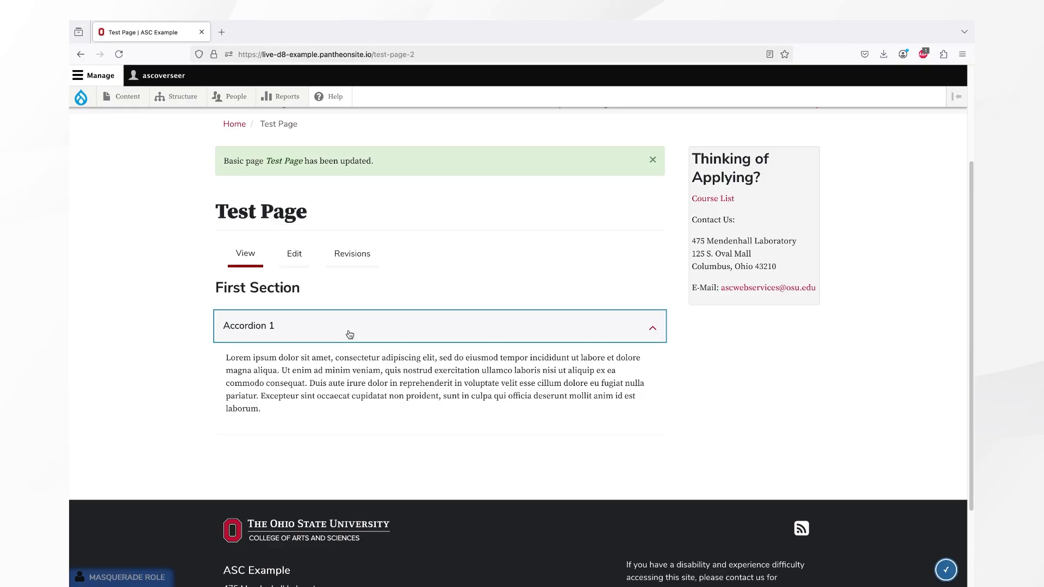
- Check the Accordion 1 panel on the published test page by toggling it
{"action": "left_click", "coordinate": [349, 334]}
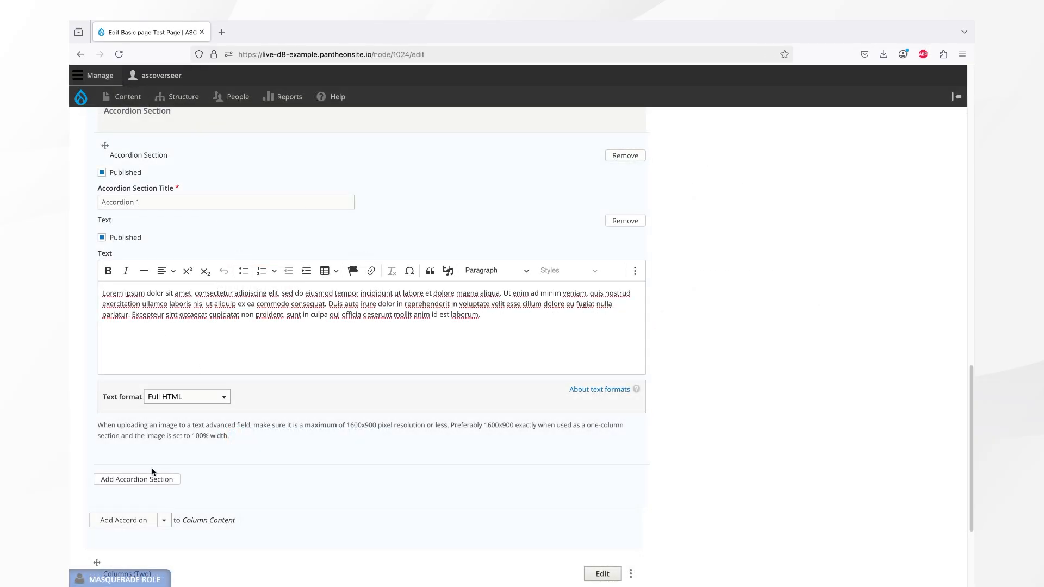
{"action": "left_click", "coordinate": [150, 479]}
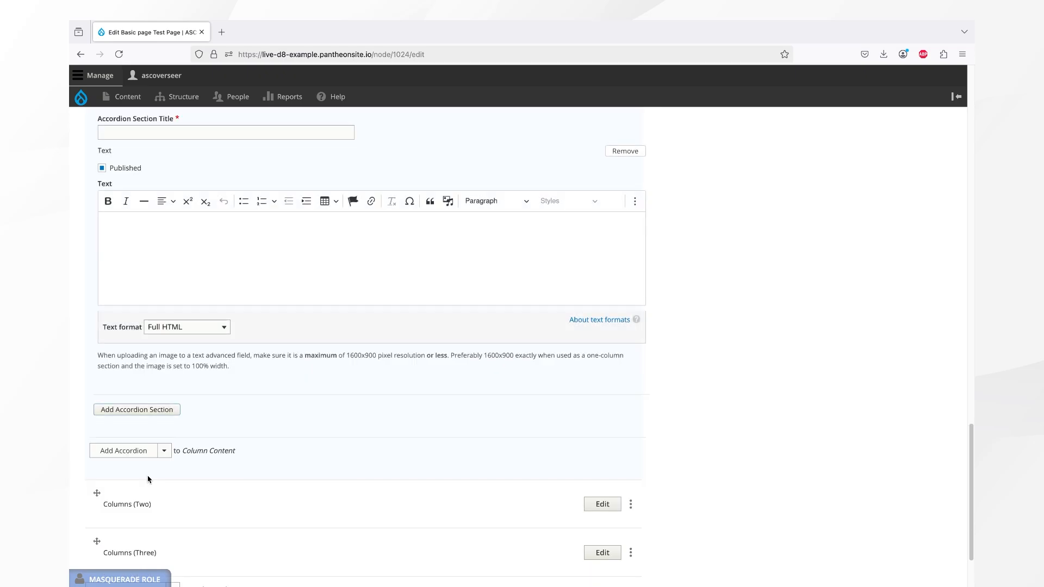
{"action": "scroll", "coordinate": [148, 479], "scroll_direction": "up", "scroll_amount": 4}
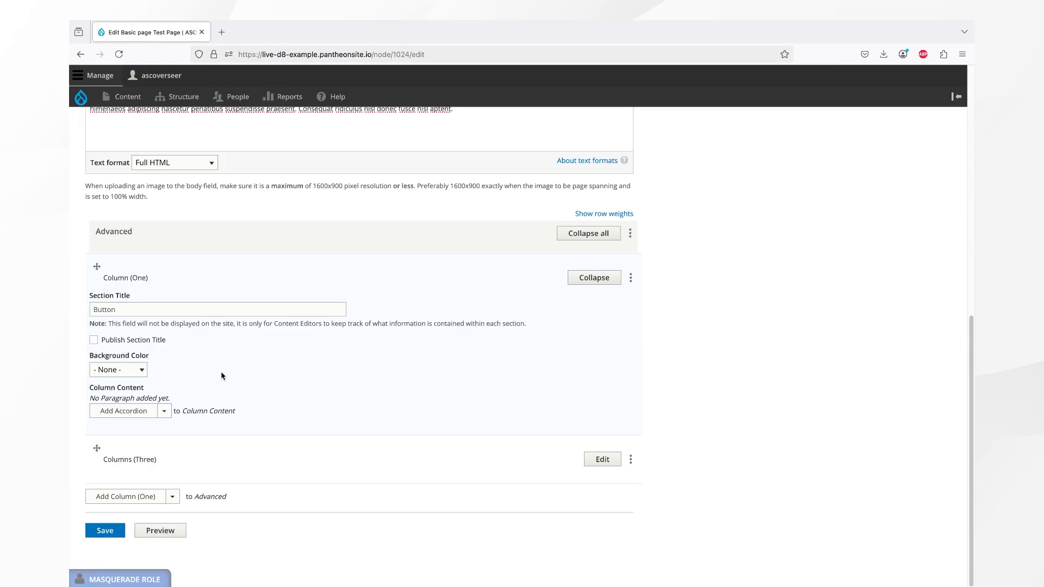
{"action": "left_click", "coordinate": [164, 411]}
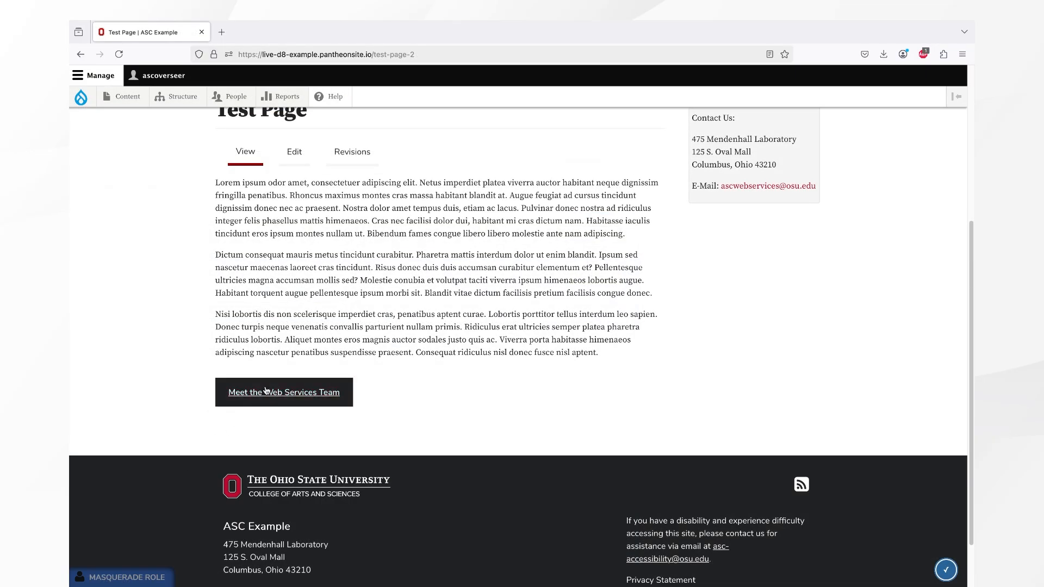
- Follow the Meet the Web Services Team button and look over the People page it links to
{"action": "left_click", "coordinate": [265, 391]}
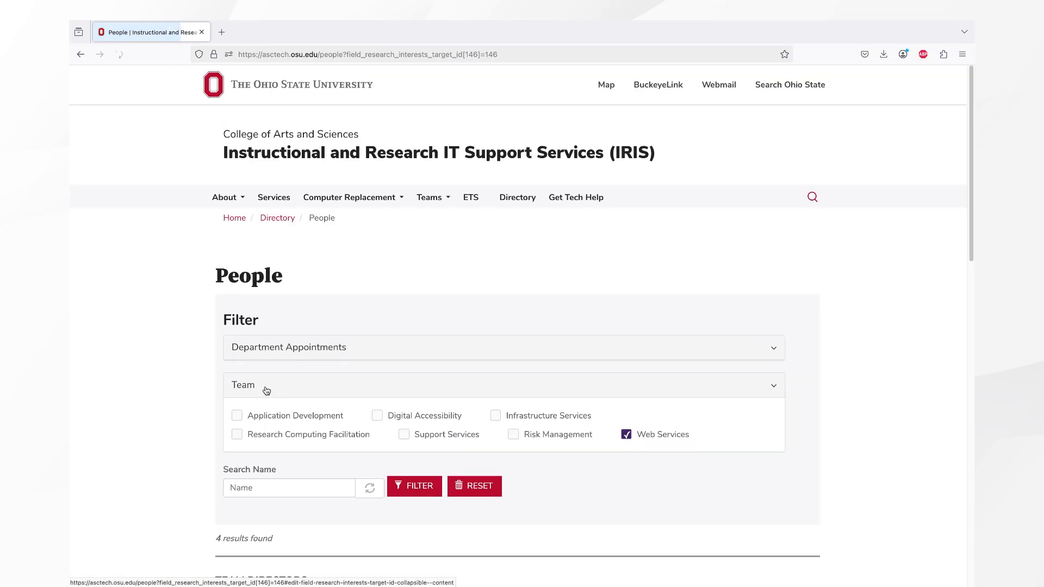
{"action": "scroll", "coordinate": [175, 446], "scroll_direction": "down", "scroll_amount": 8}
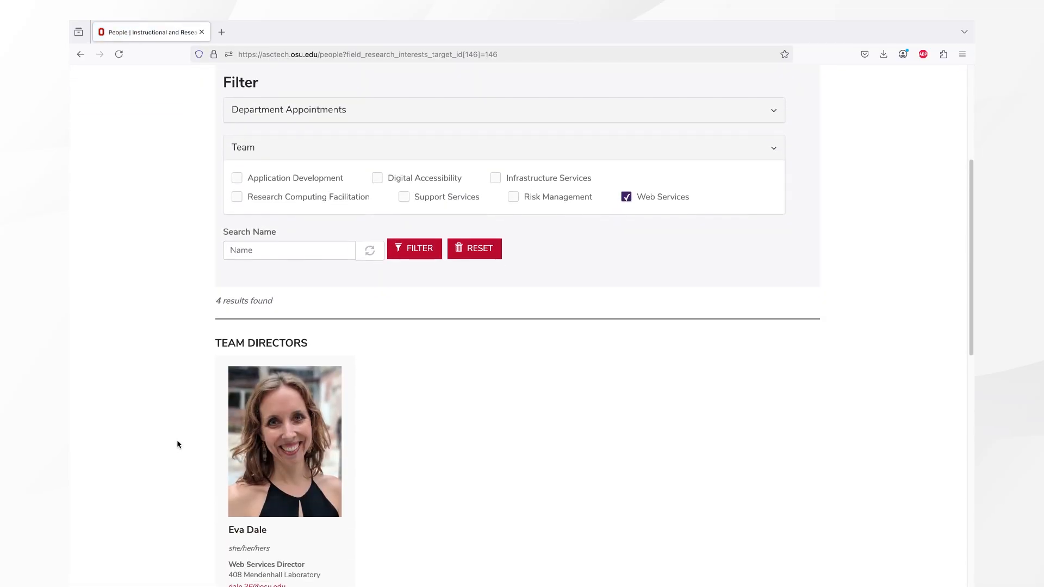
{"action": "scroll", "coordinate": [179, 443], "scroll_direction": "down", "scroll_amount": 1}
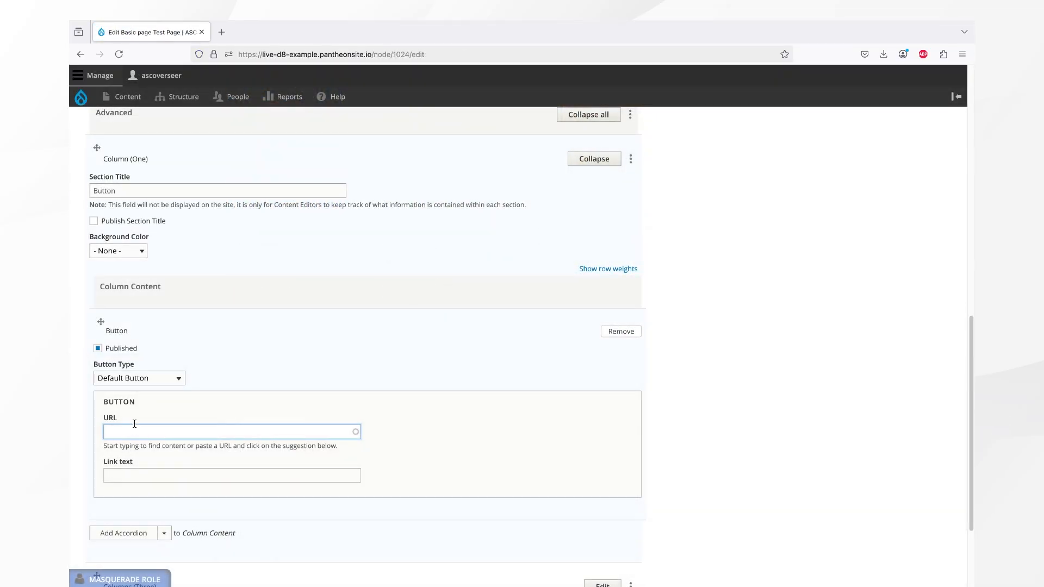
- Paste the copied People page address as the button's URL and set its link text to Meet the Web Services Team
{"action": "type", "text": "https://asctech.osu.edu/people?field_research_interests_target_id%5B146%5D=146"}
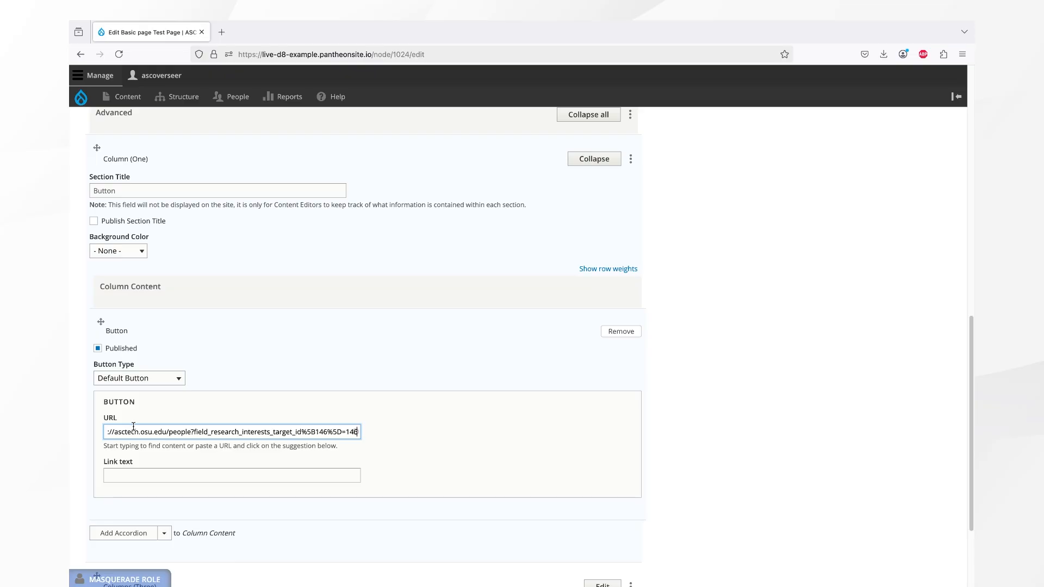
{"action": "left_click", "coordinate": [139, 466]}
{"action": "left_click", "coordinate": [136, 469]}
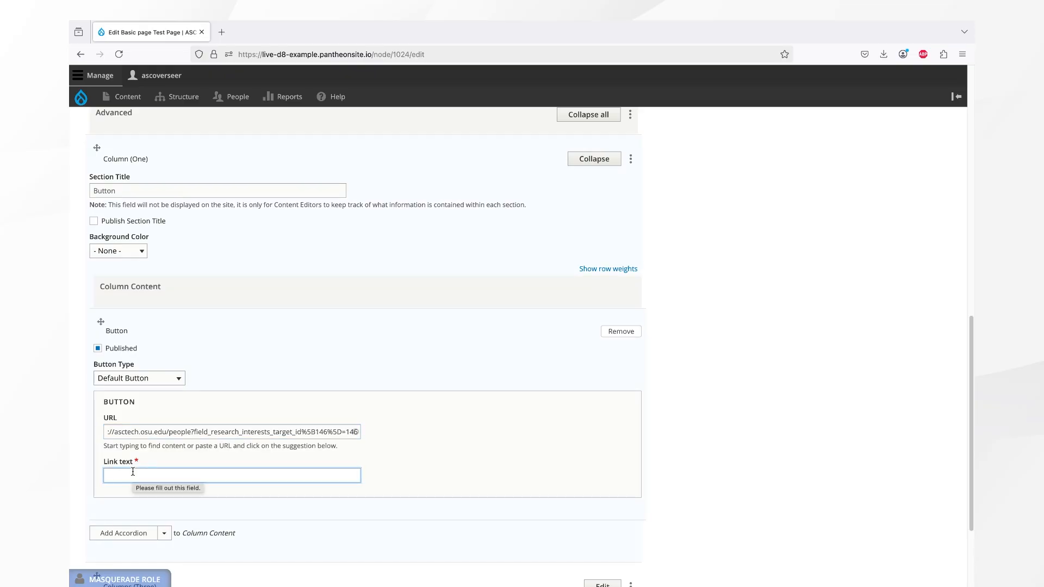
{"action": "type", "text": "Meet the Web"}
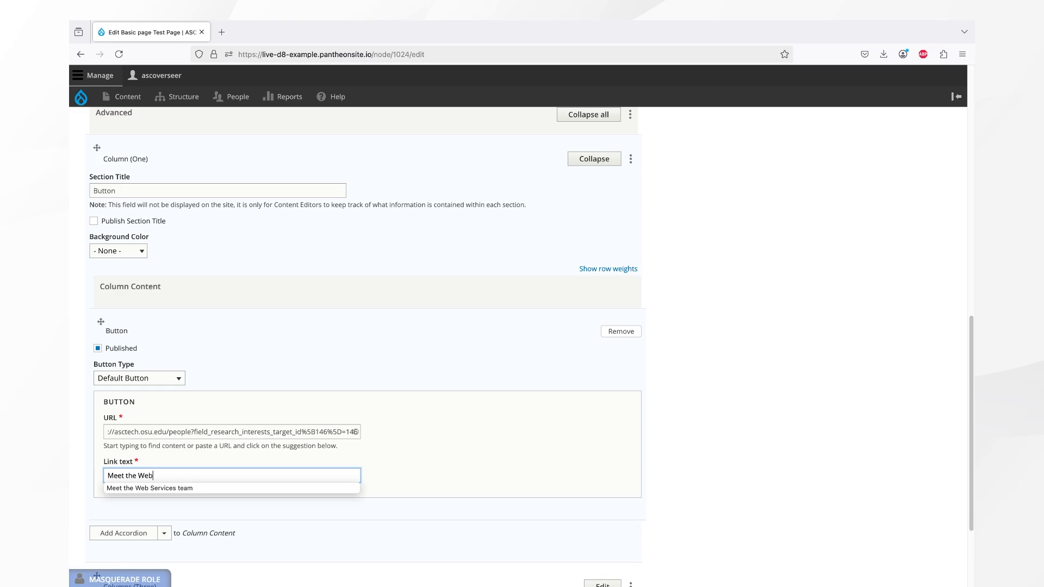
{"action": "type", "text": " Services"}
{"action": "type", "text": "Team"}
{"action": "left_click", "coordinate": [268, 401]}
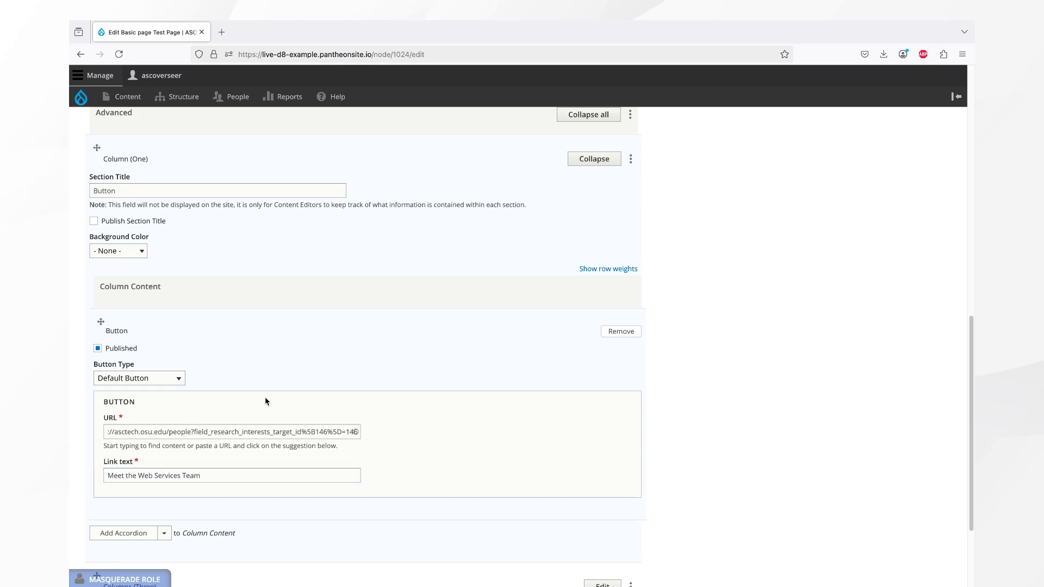
- Save the page and look over the new button on the published test page
{"action": "scroll", "coordinate": [266, 401], "scroll_direction": "down", "scroll_amount": 3}
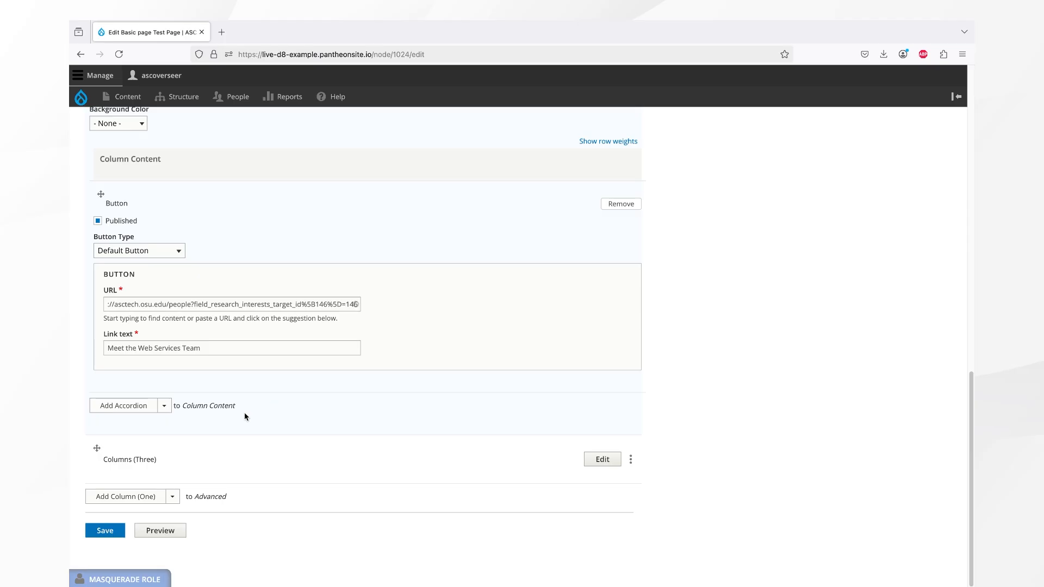
{"action": "left_click", "coordinate": [104, 532]}
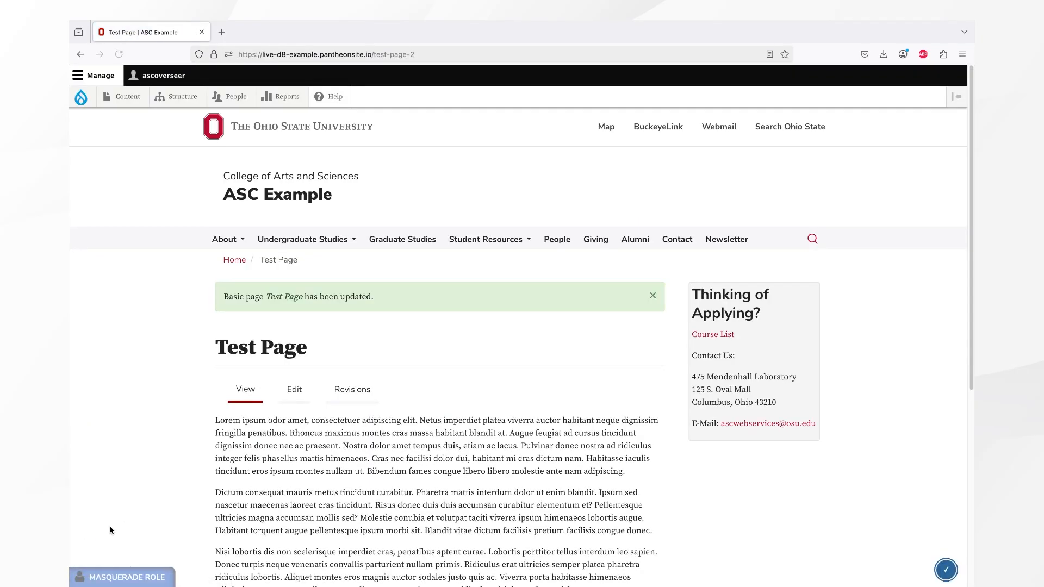
{"action": "scroll", "coordinate": [154, 490], "scroll_direction": "down", "scroll_amount": 3}
{"action": "scroll", "coordinate": [154, 490], "scroll_direction": "down", "scroll_amount": 2}
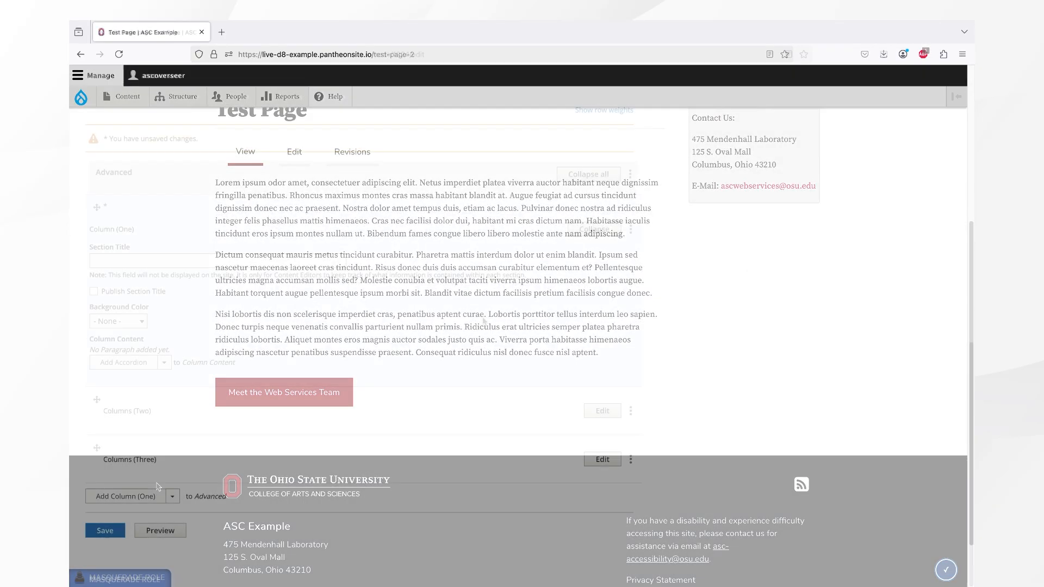
- Add a Callout Box - Horizontal paragraph to the new column's content and insert the alumni_brutus.png image into it
{"action": "left_click", "coordinate": [164, 362]}
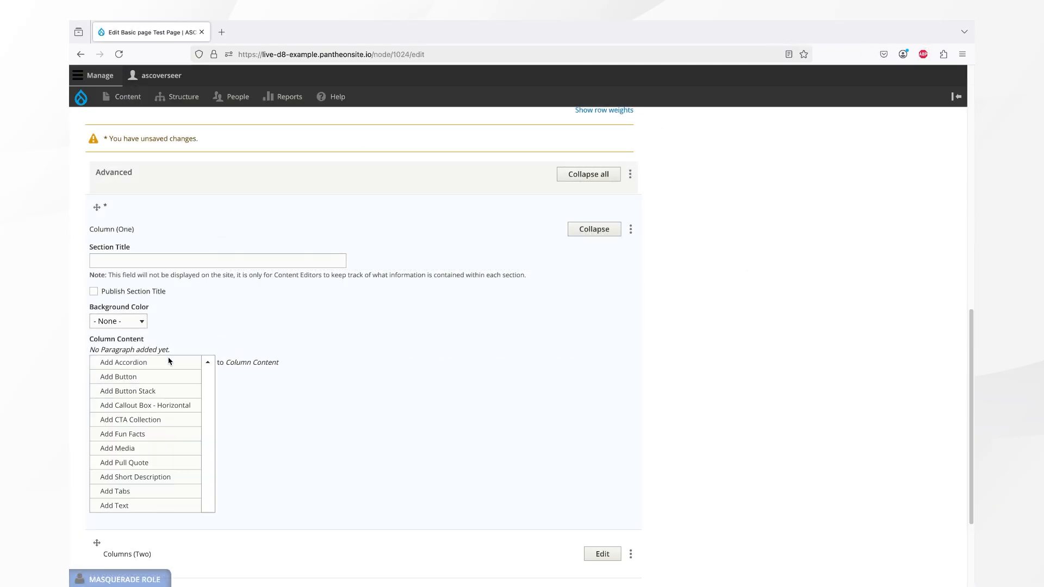
{"action": "left_click", "coordinate": [171, 407]}
{"action": "scroll", "coordinate": [170, 405], "scroll_direction": "down", "scroll_amount": 4}
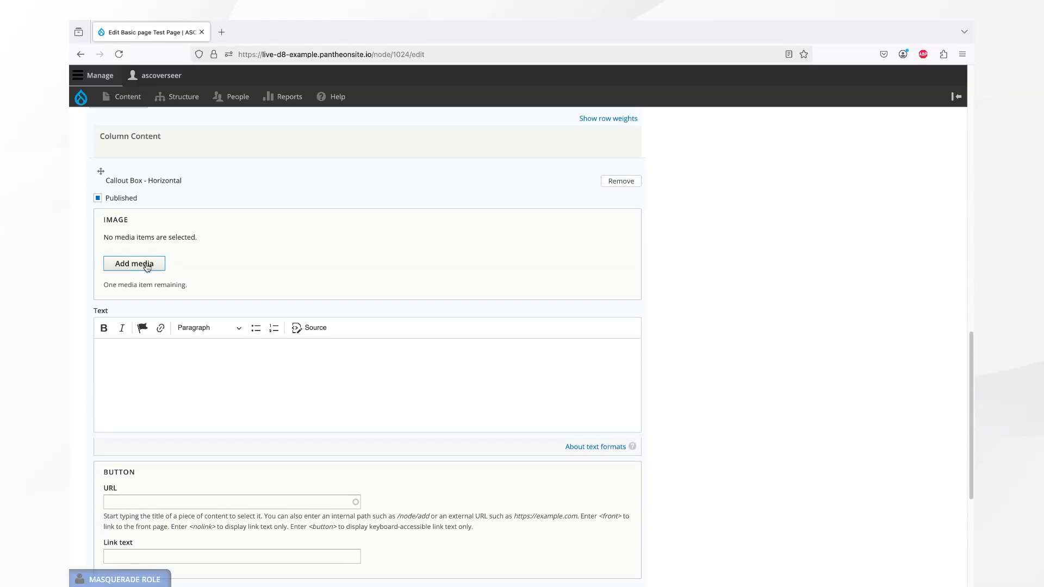
{"action": "left_click", "coordinate": [146, 266]}
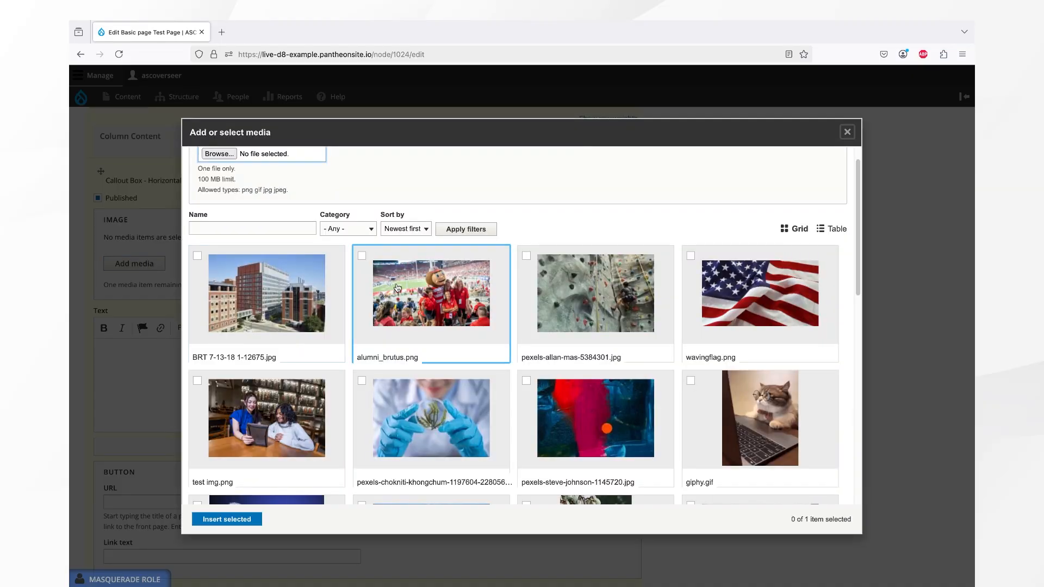
{"action": "left_click", "coordinate": [404, 288]}
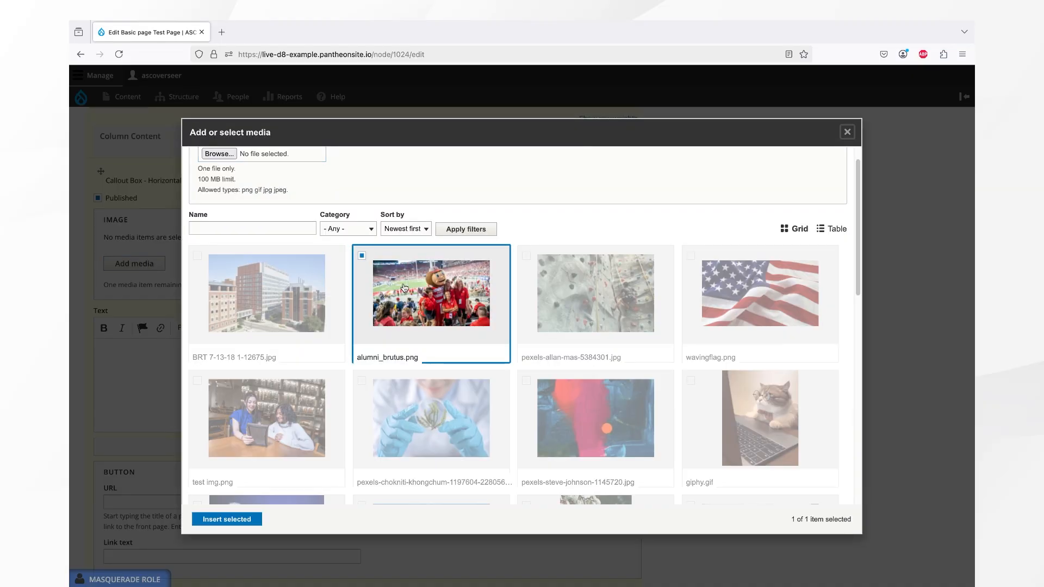
{"action": "left_click", "coordinate": [236, 520]}
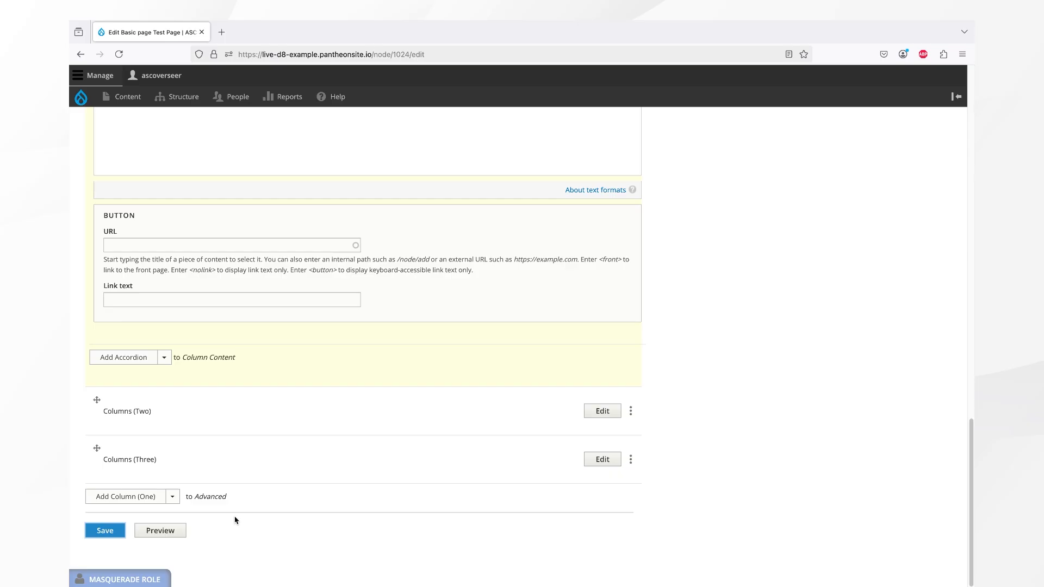
- Paste the Lorem ipsum placeholder paragraph into the callout's Text field
{"action": "scroll", "coordinate": [237, 513], "scroll_direction": "up", "scroll_amount": 7}
{"action": "scroll", "coordinate": [238, 511], "scroll_direction": "down", "scroll_amount": 3}
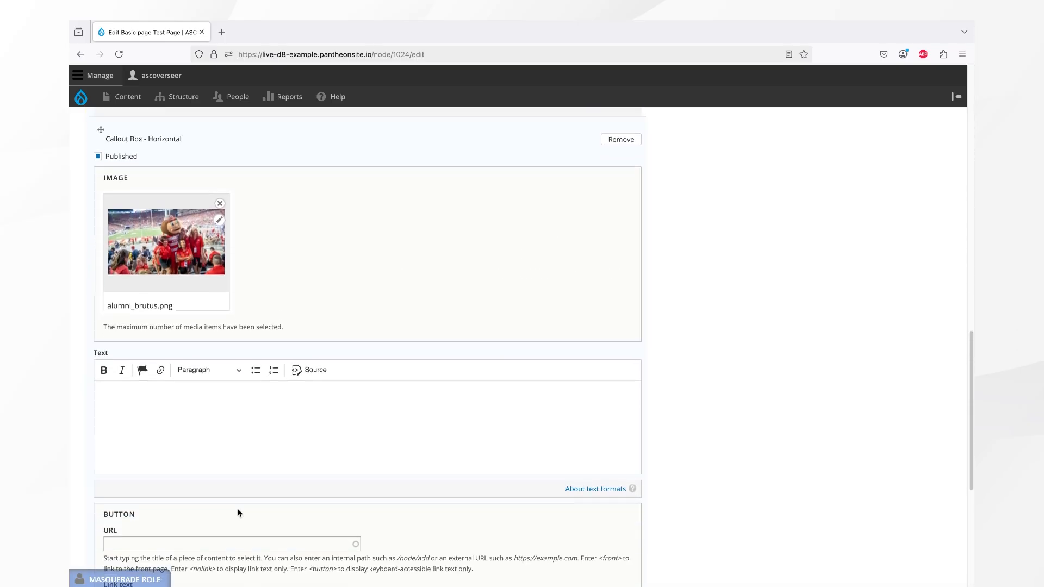
{"action": "left_click", "coordinate": [230, 400]}
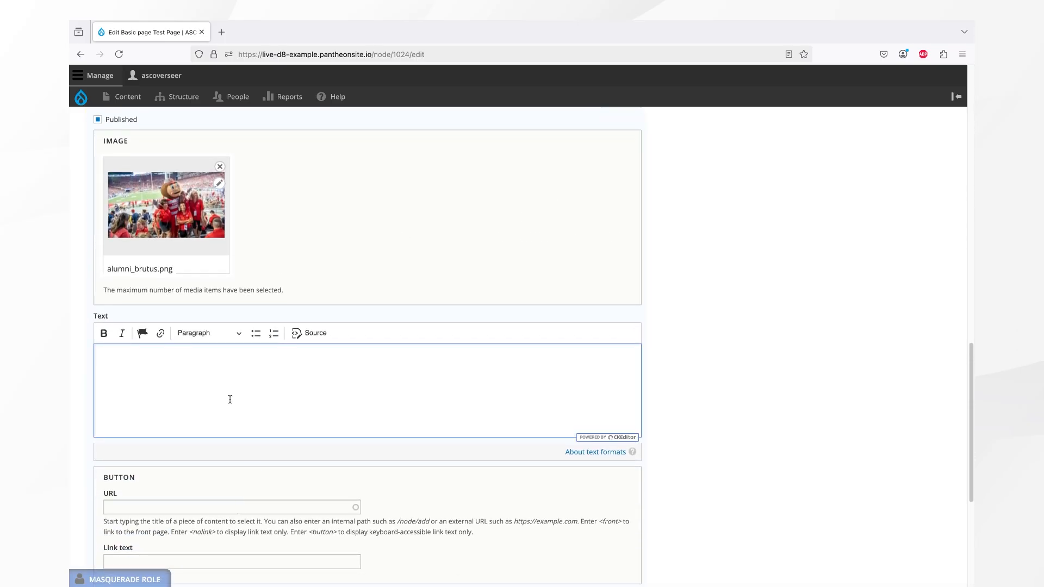
{"action": "type", "text": "Lorem ipsum dolor sit amet, consectetur adipiscing elit, sed do eiusmod tempor incididunt ut labore et dolore magna aliqua. Ut enim ad minim veniam, quis nostrud exercitation ullamco laboris nisi ut aliquip ex ea commodo consequat. Duis aute irure dolor in reprehenderit in voluptate velit esse cillum dolore eu fugiat nulla pariatur. Excepteur sint occaecat cupidatat non proident, sunt in culpa qui officia deserunt mollit anim id est laborum."}
- Link the callout's button to the Home page with the link text Lorem ipsum
{"action": "scroll", "coordinate": [230, 397], "scroll_direction": "down", "scroll_amount": 5}
{"action": "left_click", "coordinate": [222, 370]}
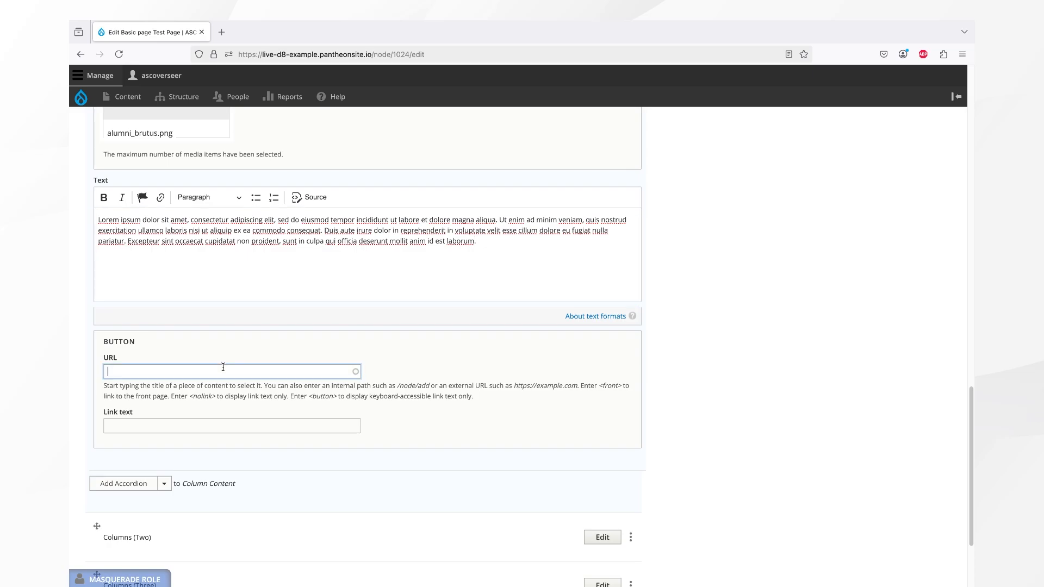
{"action": "type", "text": "hom"}
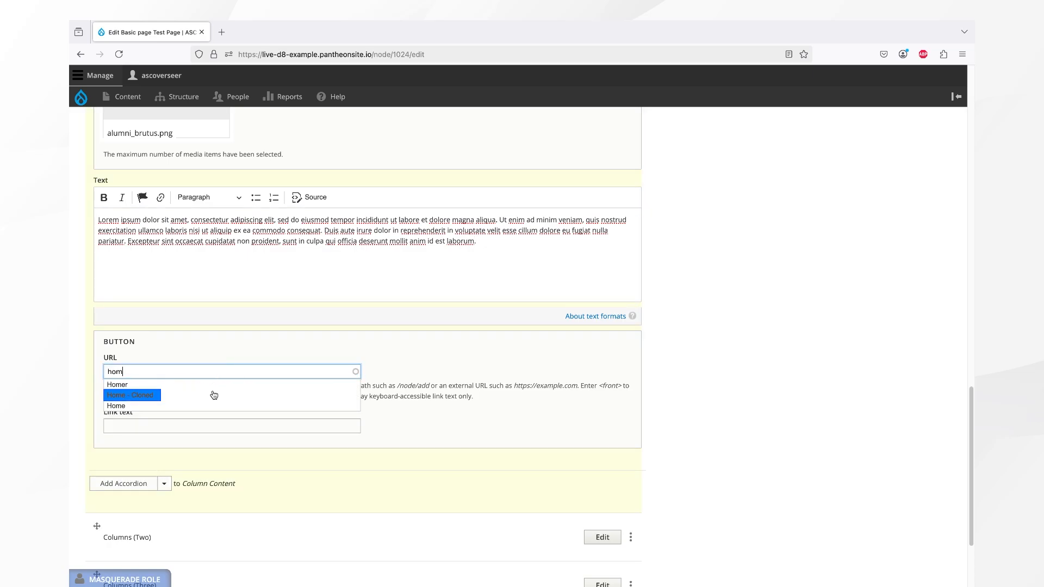
{"action": "left_click", "coordinate": [201, 405]}
{"action": "left_click", "coordinate": [191, 427]}
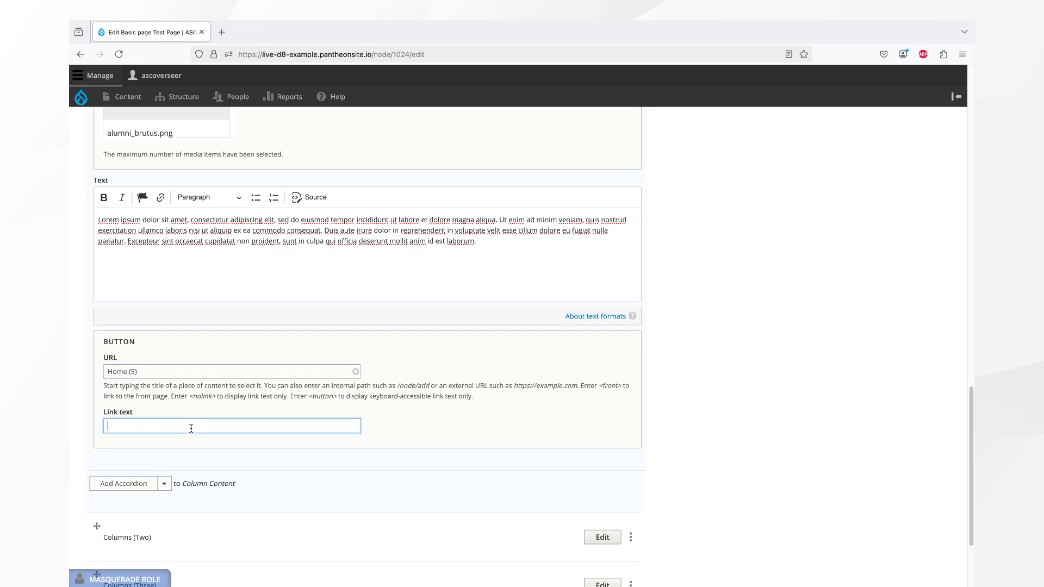
{"action": "type", "text": "Lorem ipsum"}
- Add a second Callout Box - Horizontal paragraph to the same column content
{"action": "left_click", "coordinate": [162, 483]}
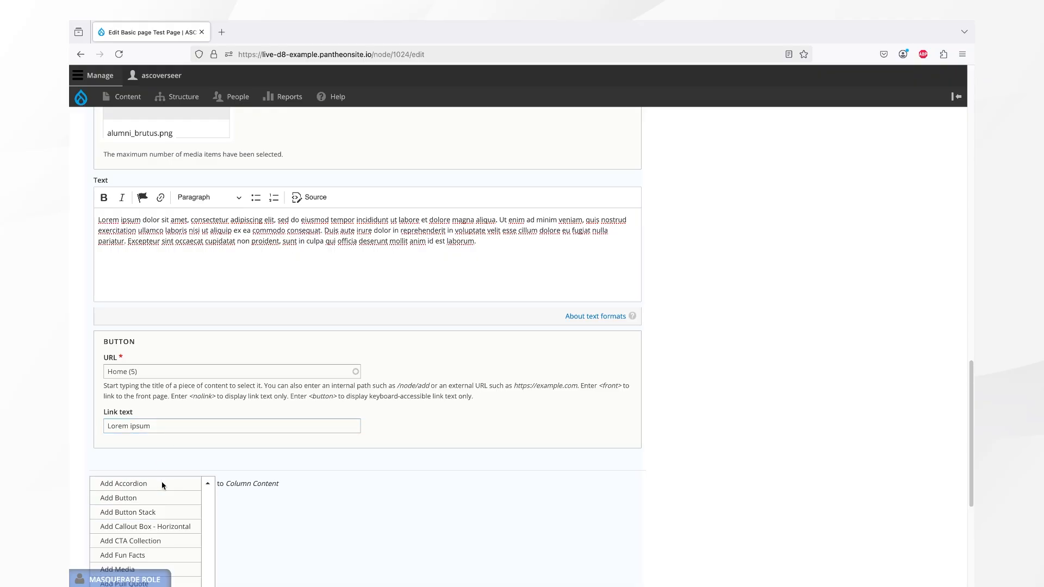
{"action": "left_click", "coordinate": [152, 532]}
- Step through the callout carousel slides on the published test page
{"action": "scroll", "coordinate": [151, 435], "scroll_direction": "down", "scroll_amount": 10}
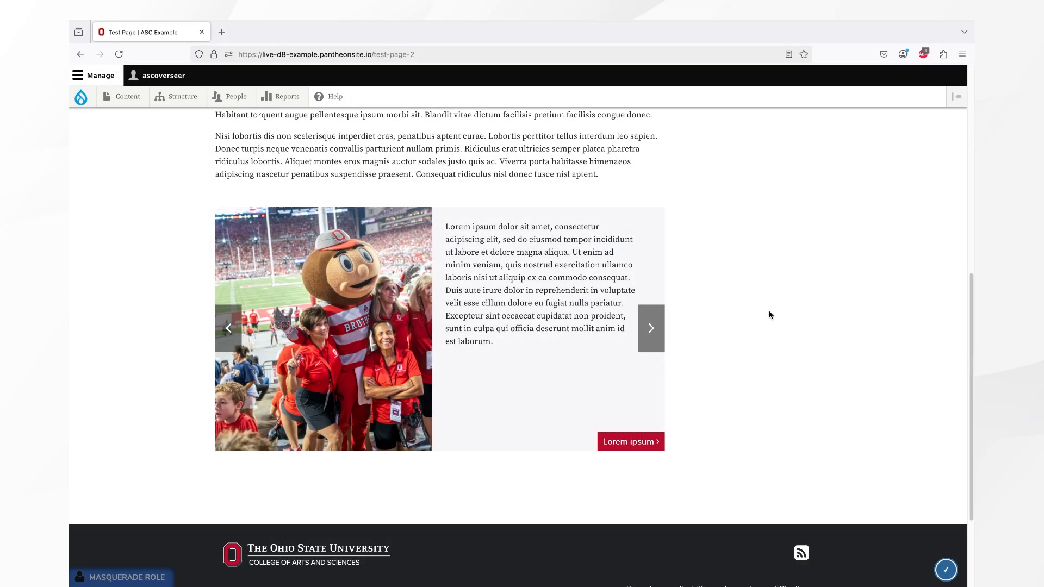
{"action": "left_click", "coordinate": [647, 317]}
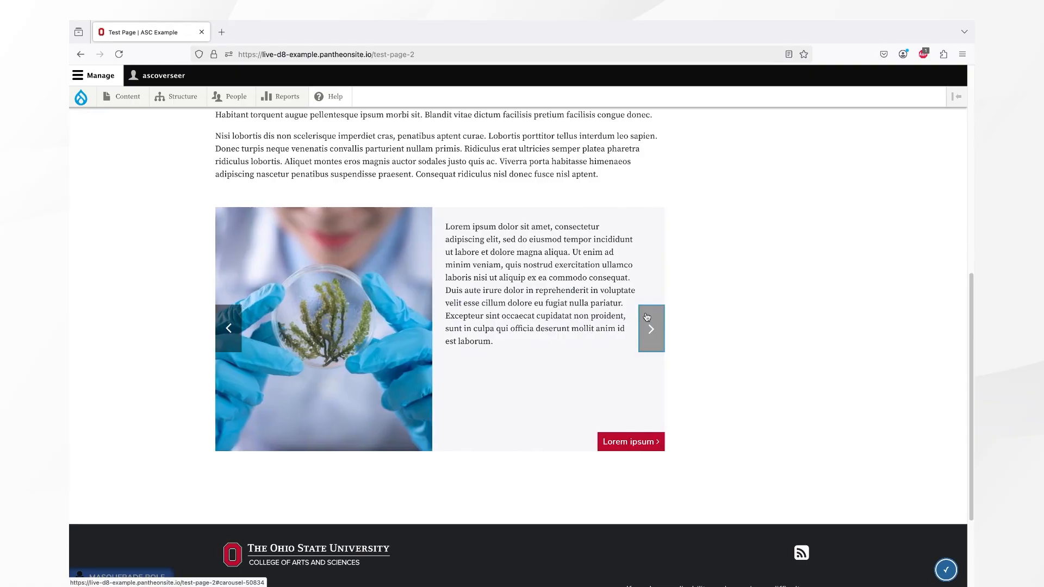
{"action": "left_click", "coordinate": [647, 317]}
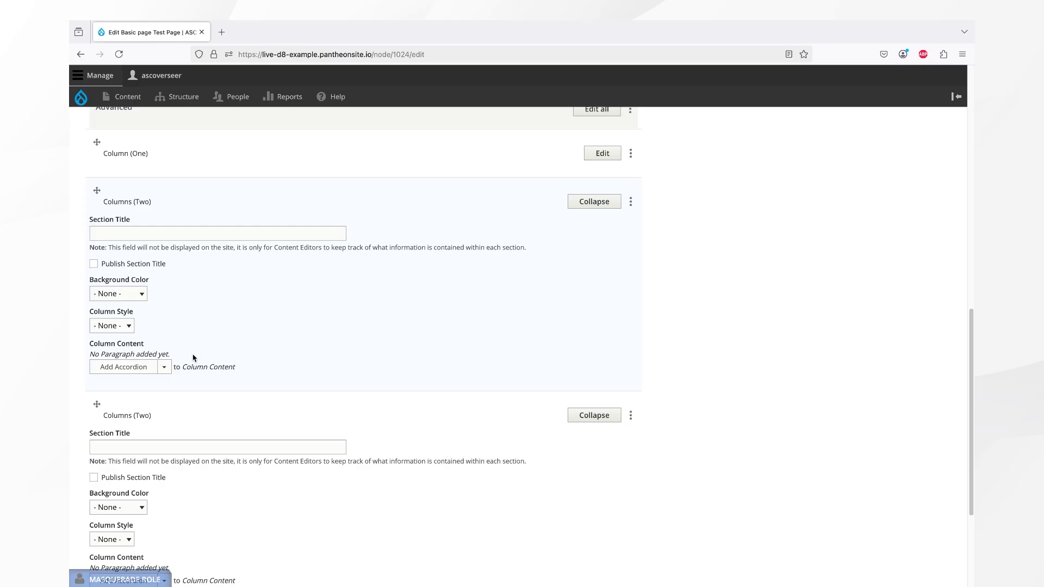
- Add a Callout Box paragraph to the first Columns (Two) section and insert the BRT 7-13-18 1-12675.jpg image
{"action": "left_click", "coordinate": [164, 368]}
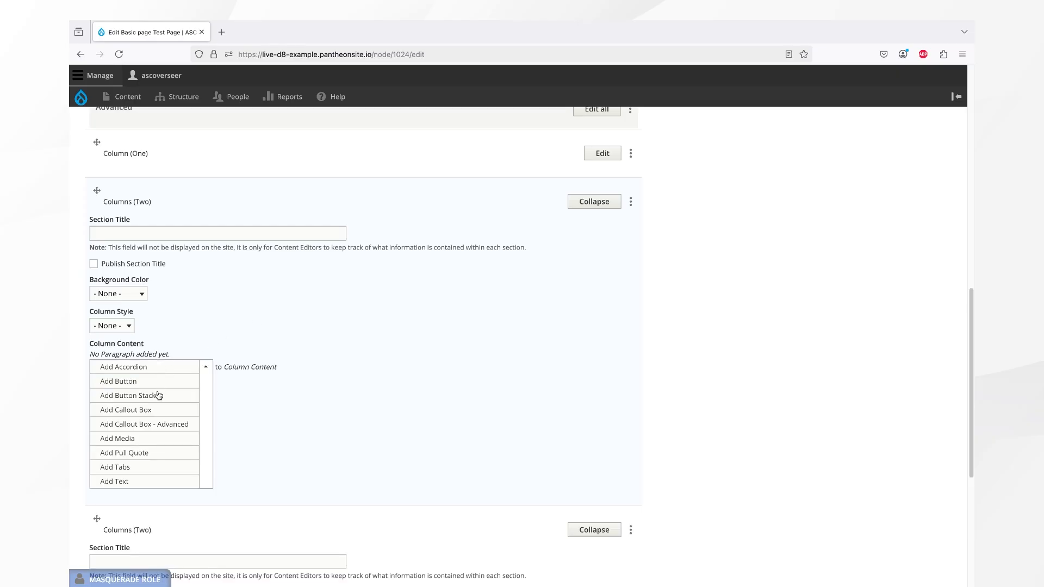
{"action": "left_click", "coordinate": [145, 412]}
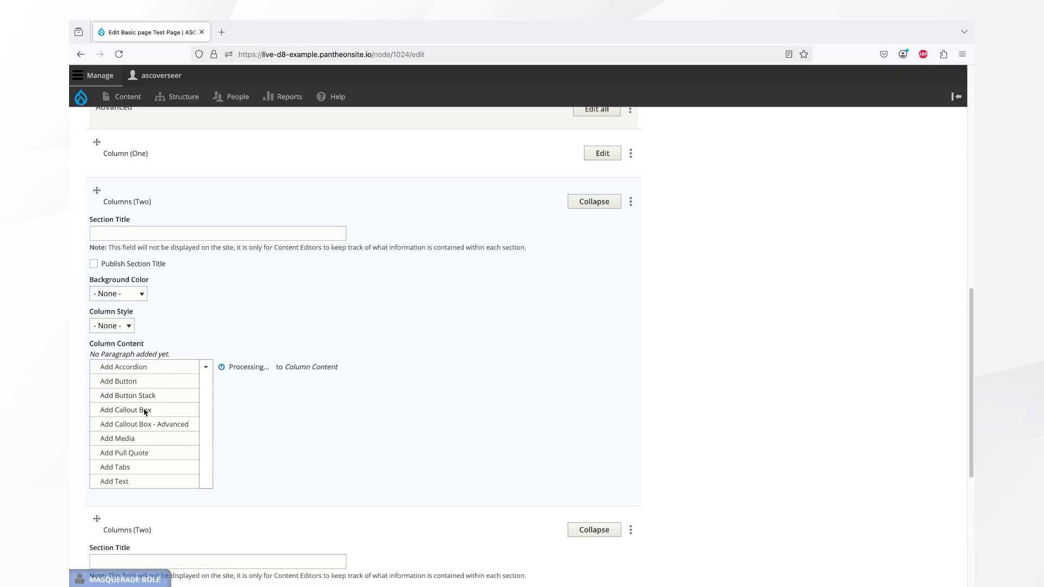
{"action": "scroll", "coordinate": [145, 411], "scroll_direction": "down", "scroll_amount": 4}
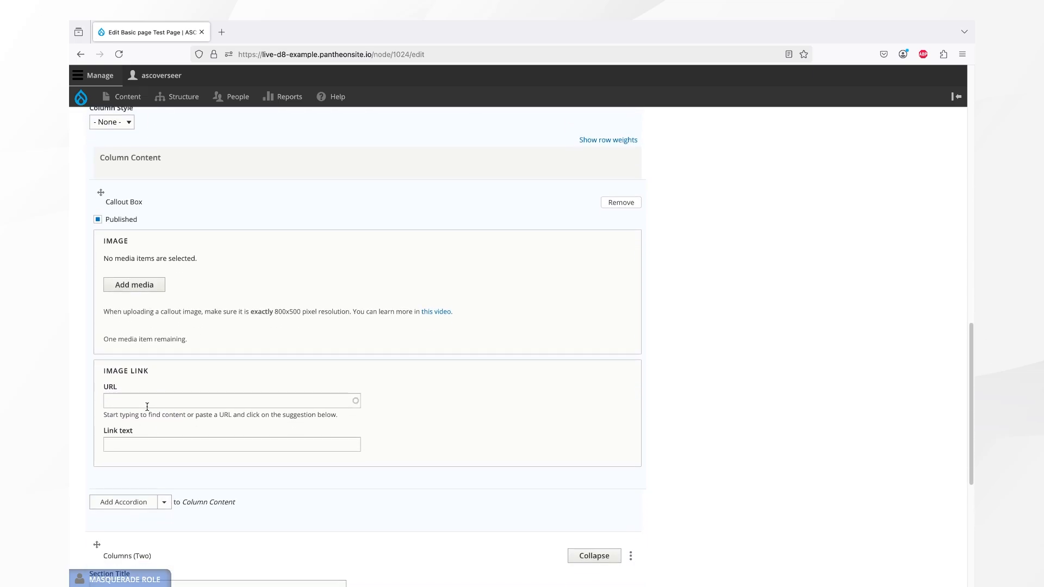
{"action": "left_click", "coordinate": [145, 289]}
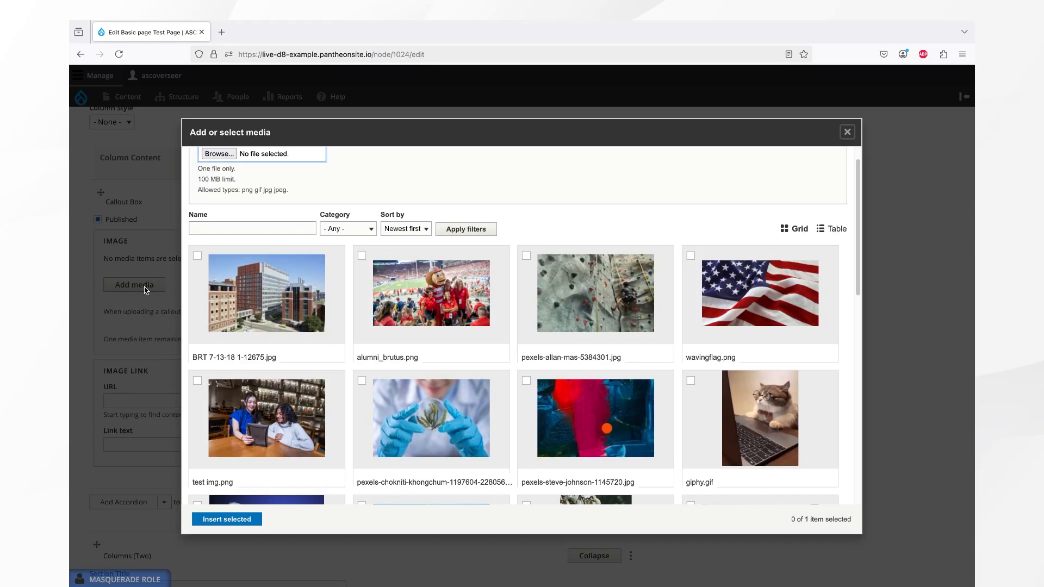
{"action": "left_click", "coordinate": [255, 304]}
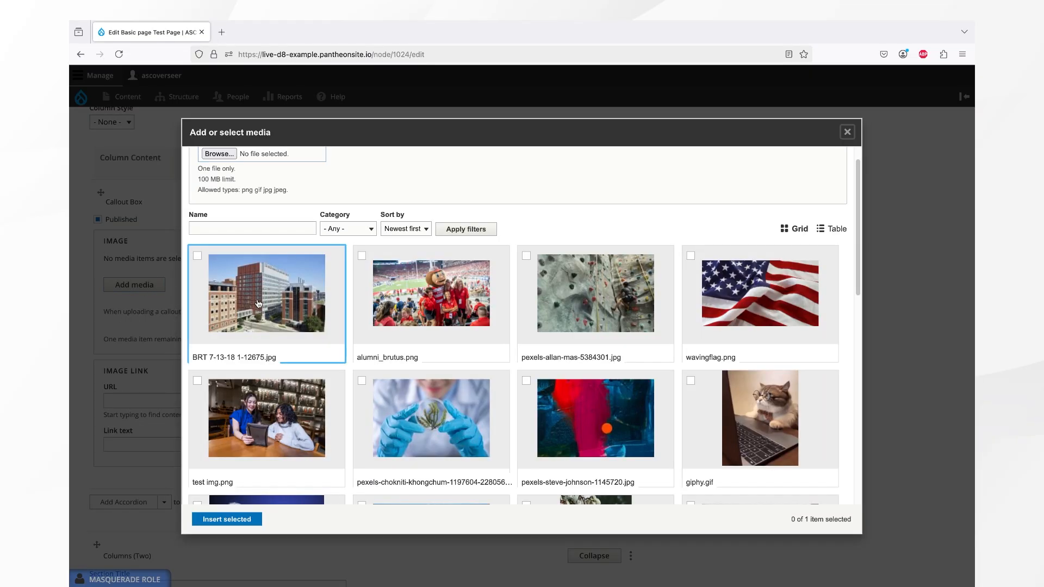
{"action": "left_click", "coordinate": [237, 520]}
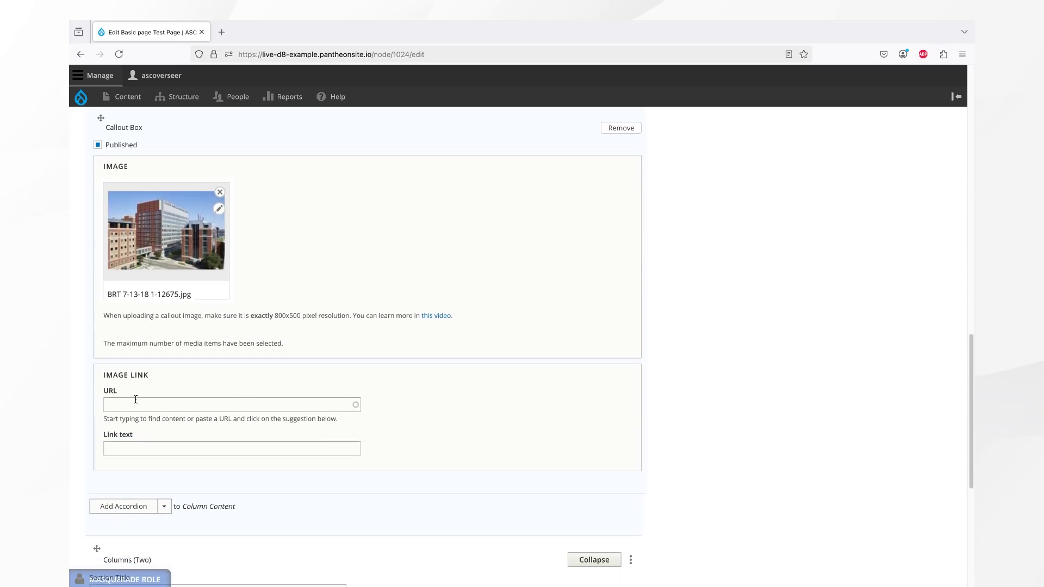
- Link the callout image to the Home page with the link text Lorem ipsum
{"action": "left_click", "coordinate": [136, 402]}
{"action": "type", "text": "home"}
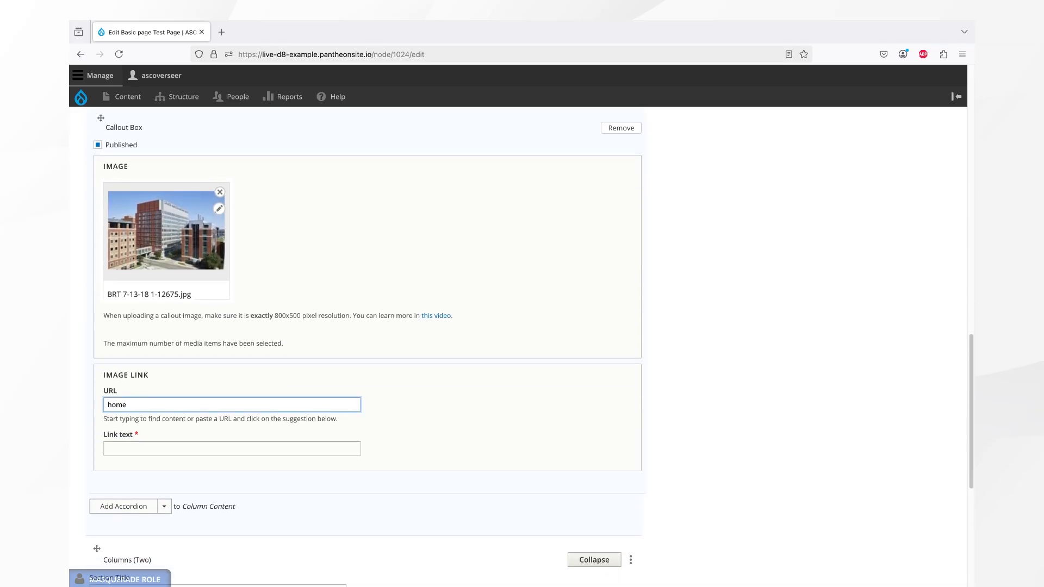
{"action": "left_click", "coordinate": [134, 435]}
{"action": "left_click", "coordinate": [135, 448]}
{"action": "type", "text": "L"}
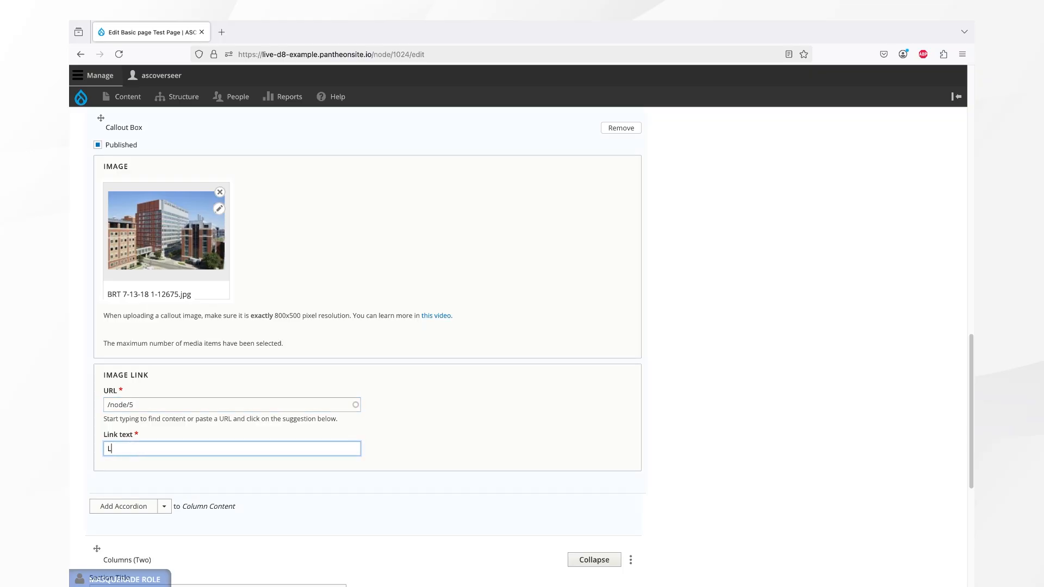
{"action": "type", "text": "orem ipsum"}
- Add a Callout Box - Advanced paragraph to the second Columns (Two) section and insert the test img.png image
{"action": "scroll", "coordinate": [268, 386], "scroll_direction": "down", "scroll_amount": 5}
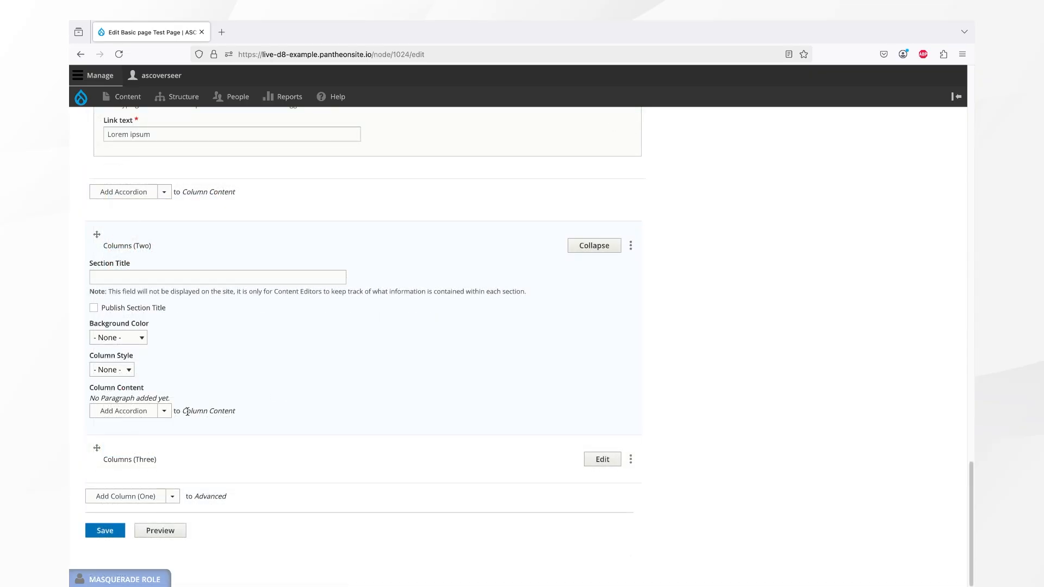
{"action": "left_click", "coordinate": [165, 412]}
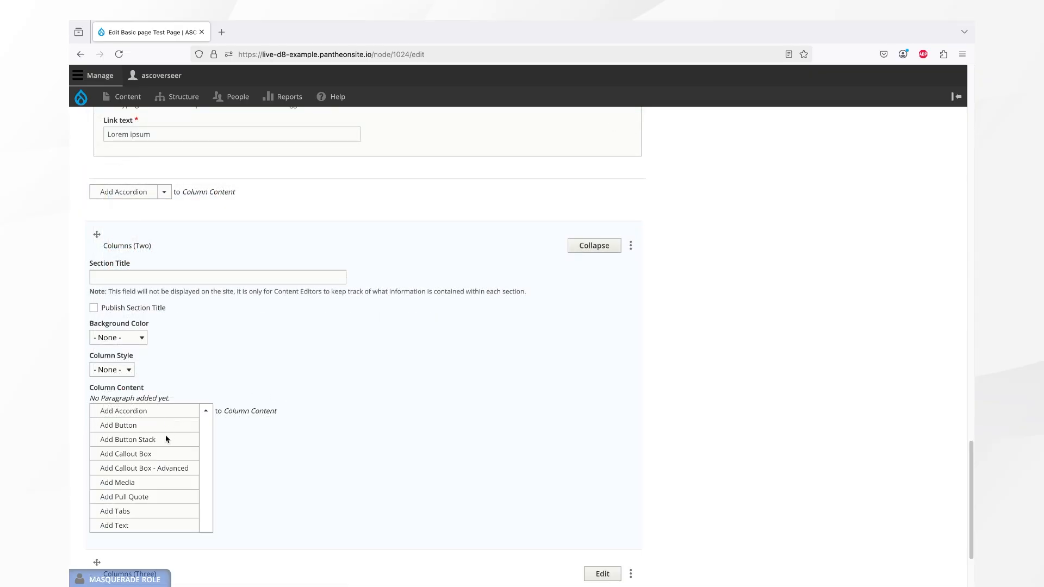
{"action": "left_click", "coordinate": [157, 469]}
{"action": "scroll", "coordinate": [159, 468], "scroll_direction": "down", "scroll_amount": 4}
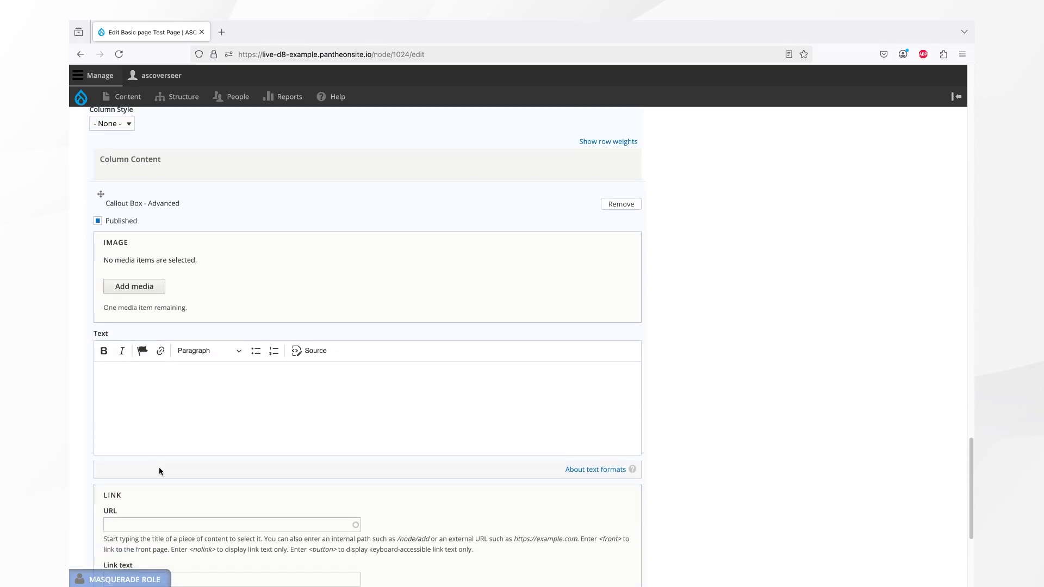
{"action": "left_click", "coordinate": [143, 294]}
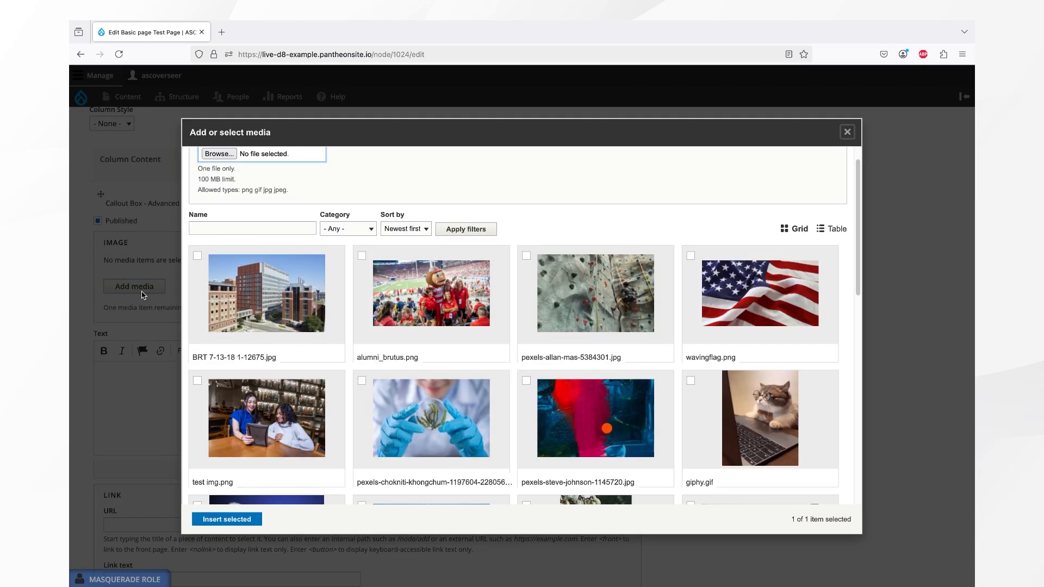
{"action": "left_click", "coordinate": [253, 415]}
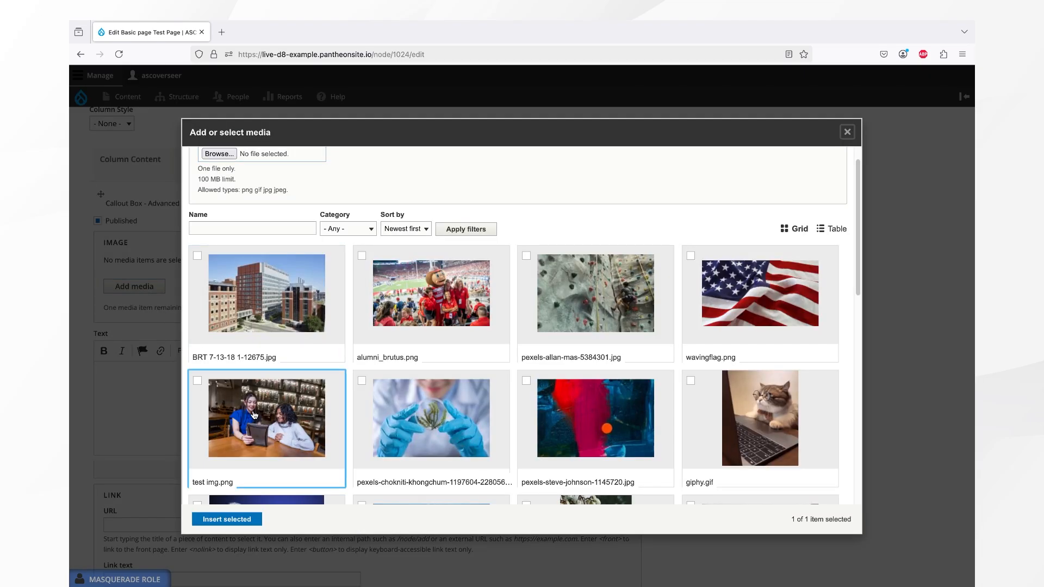
{"action": "left_click", "coordinate": [235, 519]}
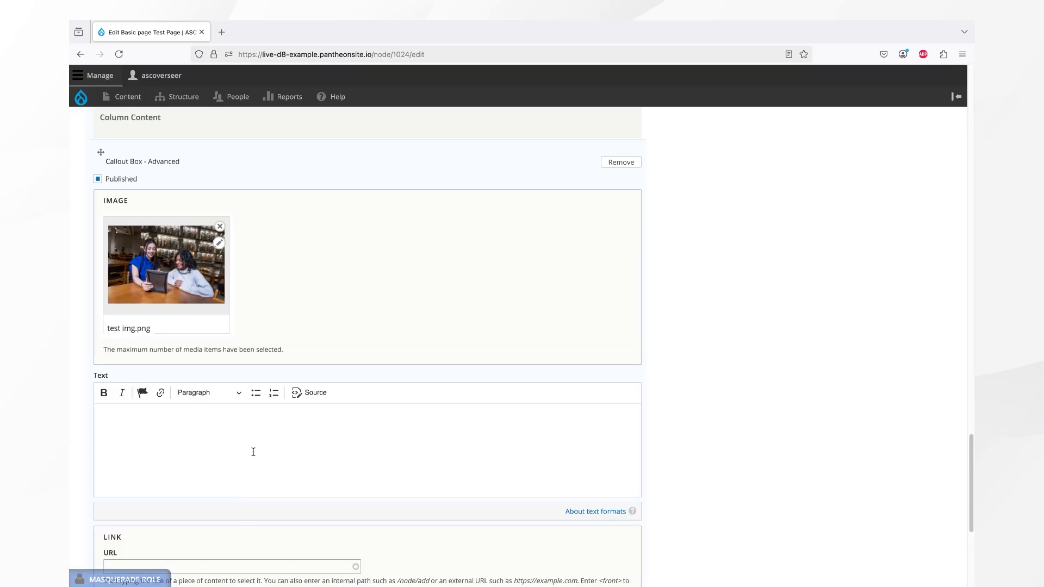
- Paste placeholder paragraph text into the Callout Box - Advanced text, link it to the Newsletter page with link text Lorem ipsum
{"action": "left_click", "coordinate": [253, 451]}
{"action": "type", "text": "Nisi lobortis dis non scelerisque imperdiet cras, penatibus aptent curae. Lobortis porttitor tellus interdum leo sapien. Donec turpis neque venenatis convallis parturient nullam primis. Ridiculus erat ultricies semper platea pharetra ridiculus lobortis. Aliquet montes eros magnis auctor sodales justo quis ac. Viverra porta habitasse himenaeos adipiscing nascetur penatibus suspendisse praesent. Consequat ridiculus nisl donec fusce nisl aptent."}
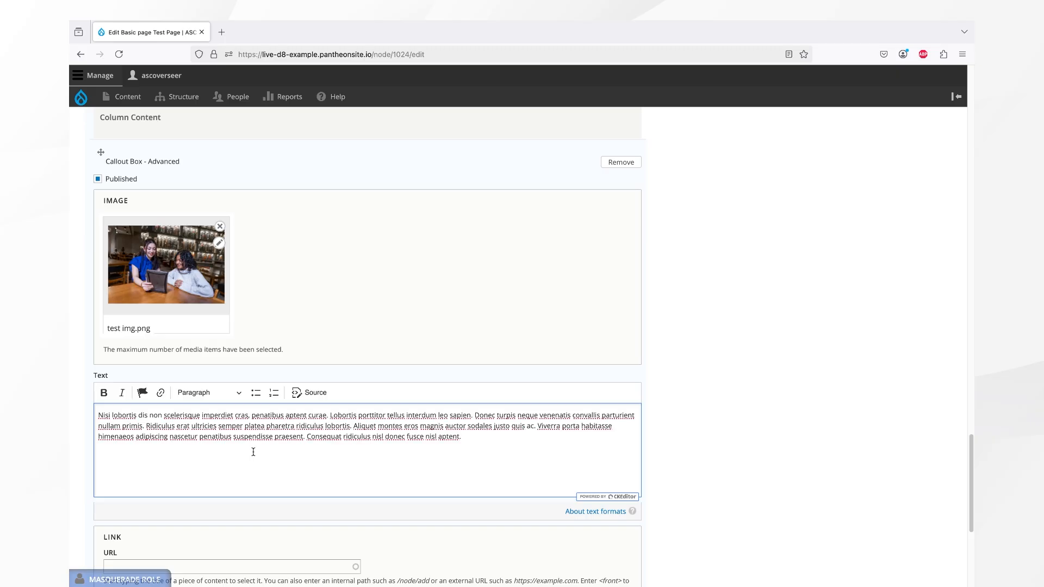
{"action": "scroll", "coordinate": [253, 451], "scroll_direction": "down", "scroll_amount": 3}
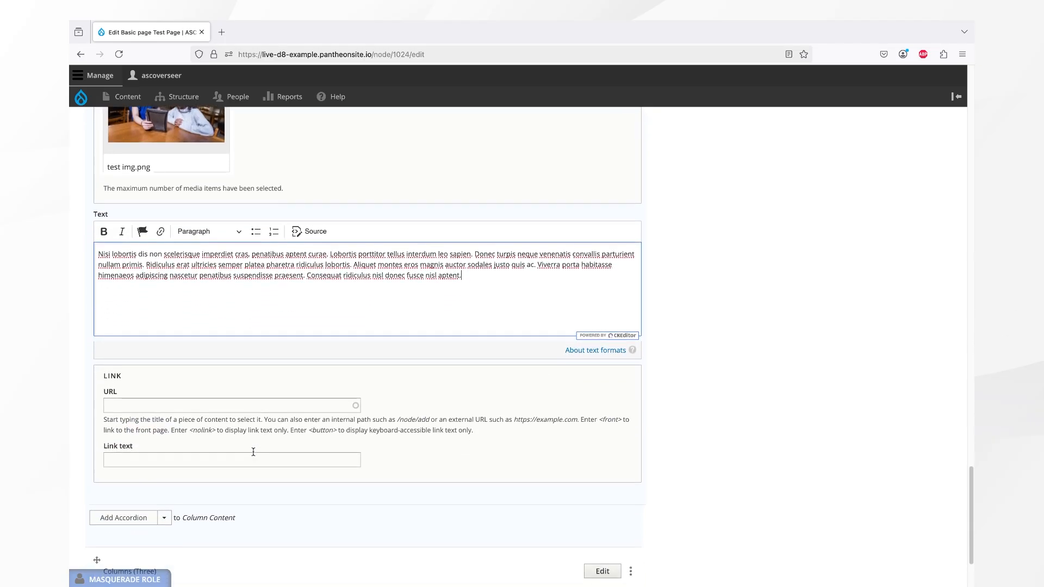
{"action": "left_click", "coordinate": [234, 408]}
{"action": "type", "text": "news"}
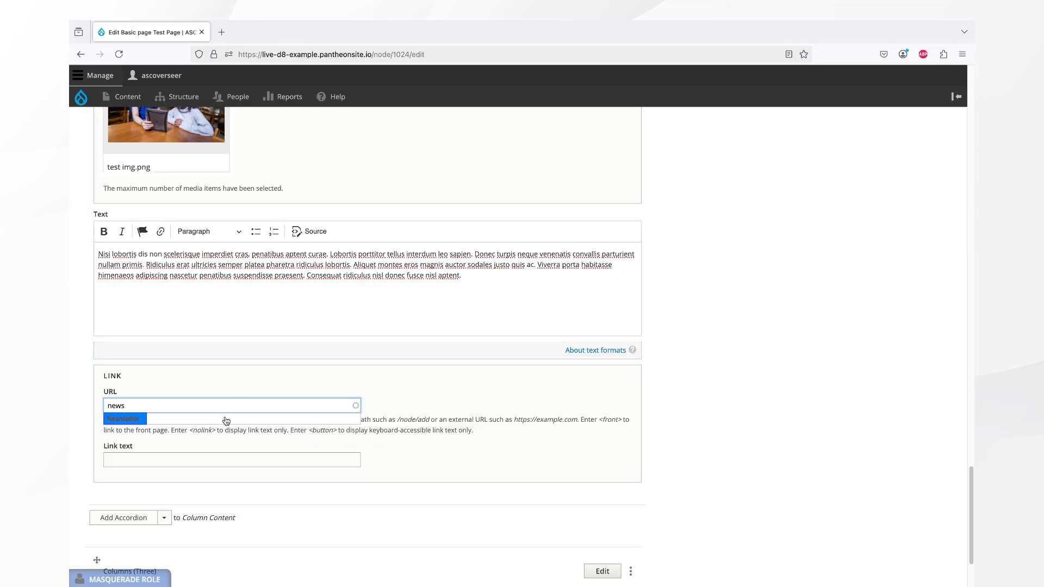
{"action": "left_click", "coordinate": [226, 421]}
{"action": "left_click", "coordinate": [206, 460]}
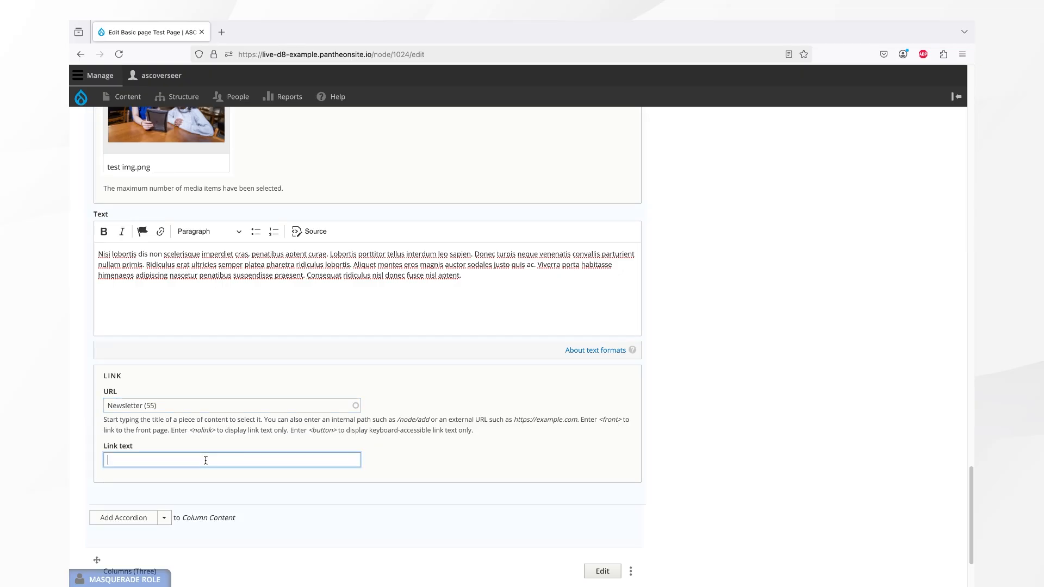
{"action": "type", "text": "Lorem ip"}
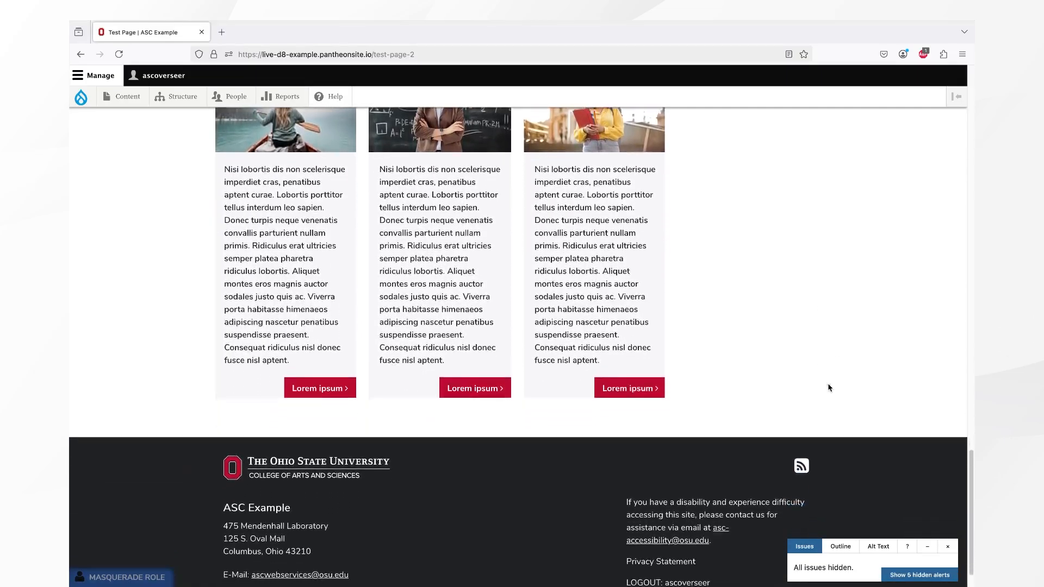
- Open the media library for the first Column (One) Media paragraph and upload the 04-14 version 2_0.mp3 audio file
{"action": "middle_click", "coordinate": [829, 386]}
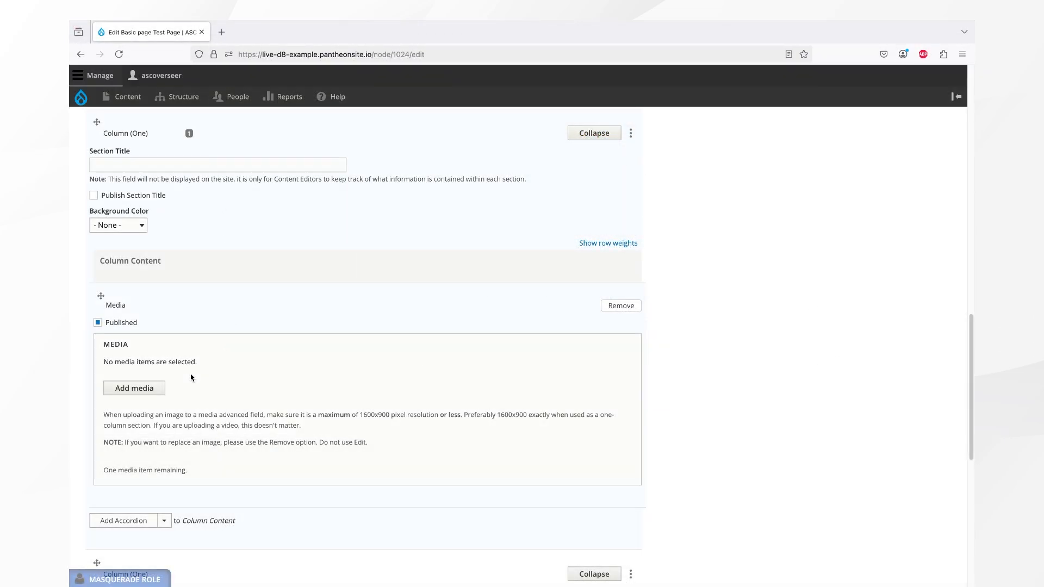
{"action": "left_click", "coordinate": [155, 389]}
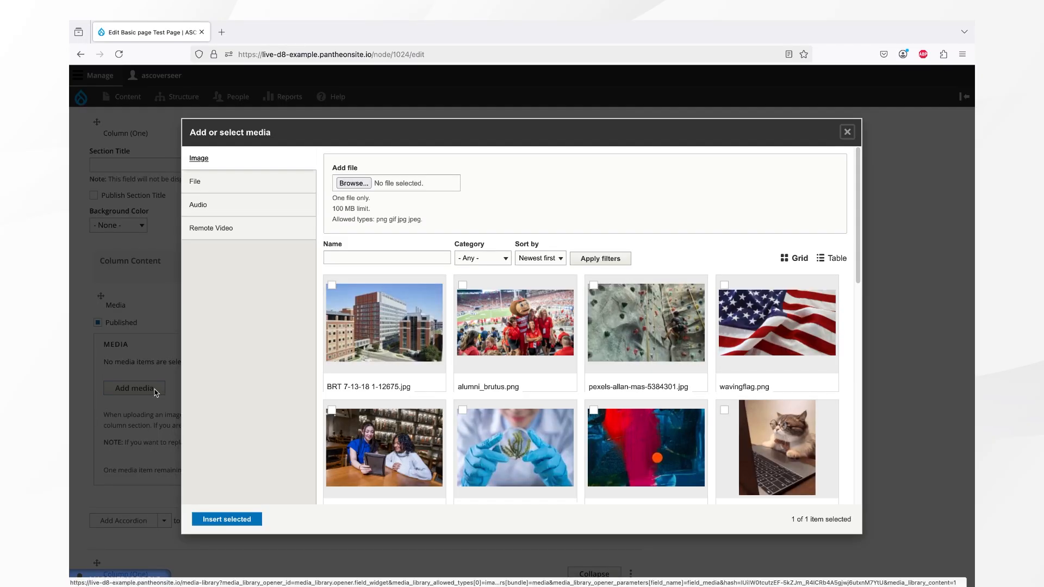
{"action": "left_click", "coordinate": [252, 182]}
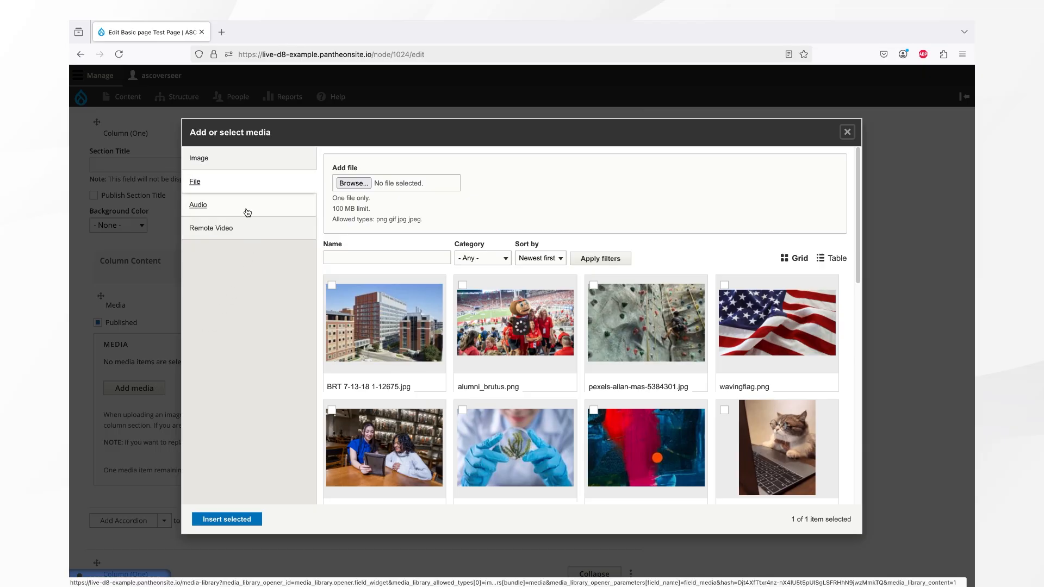
{"action": "left_click", "coordinate": [247, 212]}
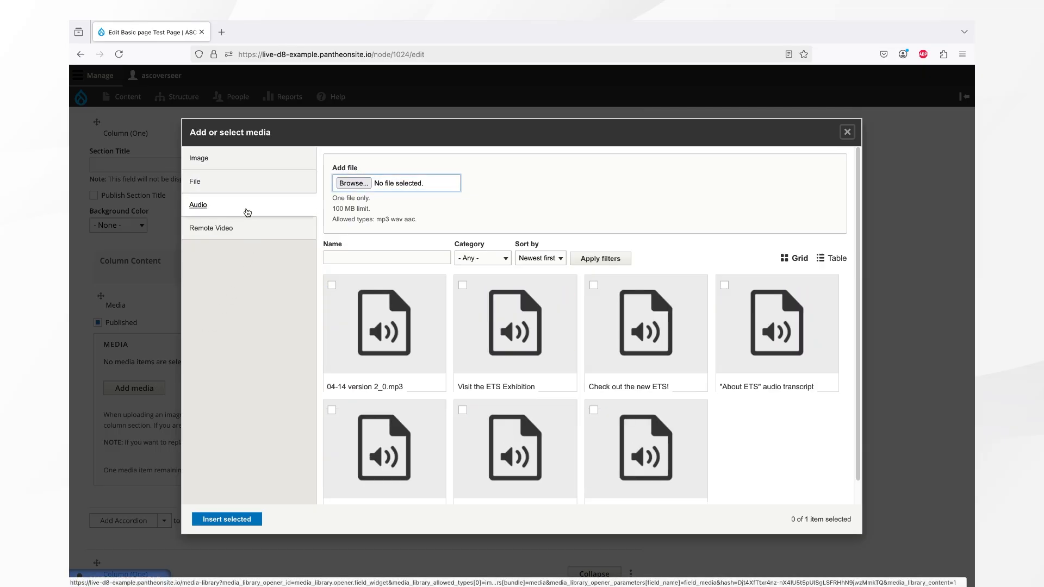
{"action": "left_click", "coordinate": [245, 227]}
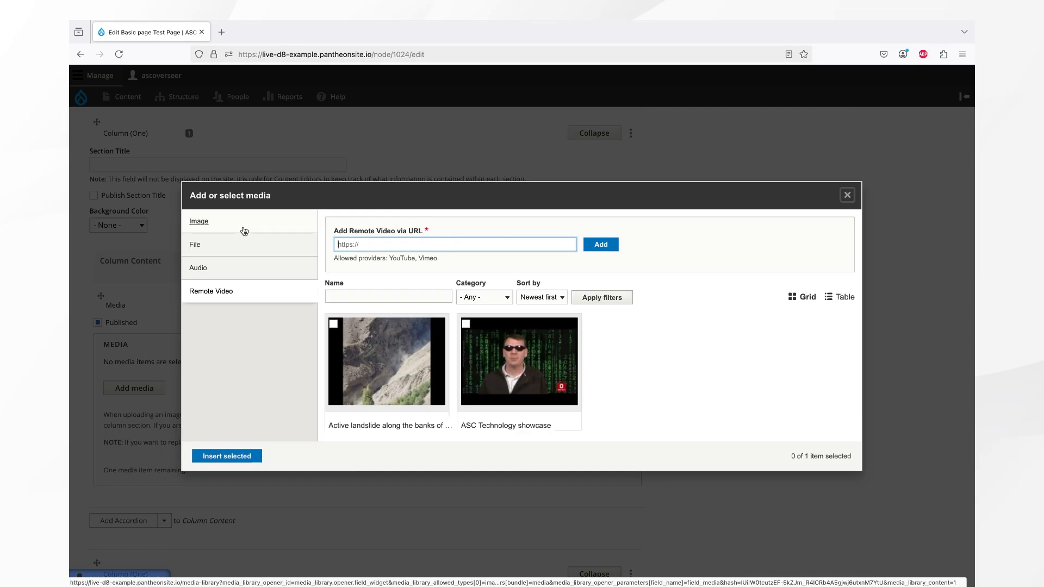
{"action": "left_click", "coordinate": [230, 267]}
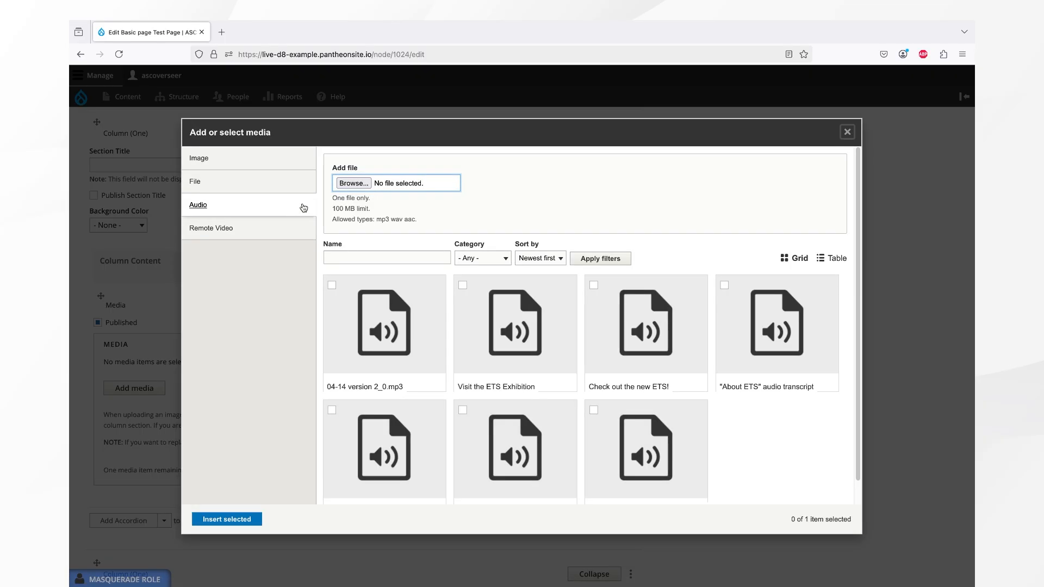
{"action": "left_click", "coordinate": [355, 183]}
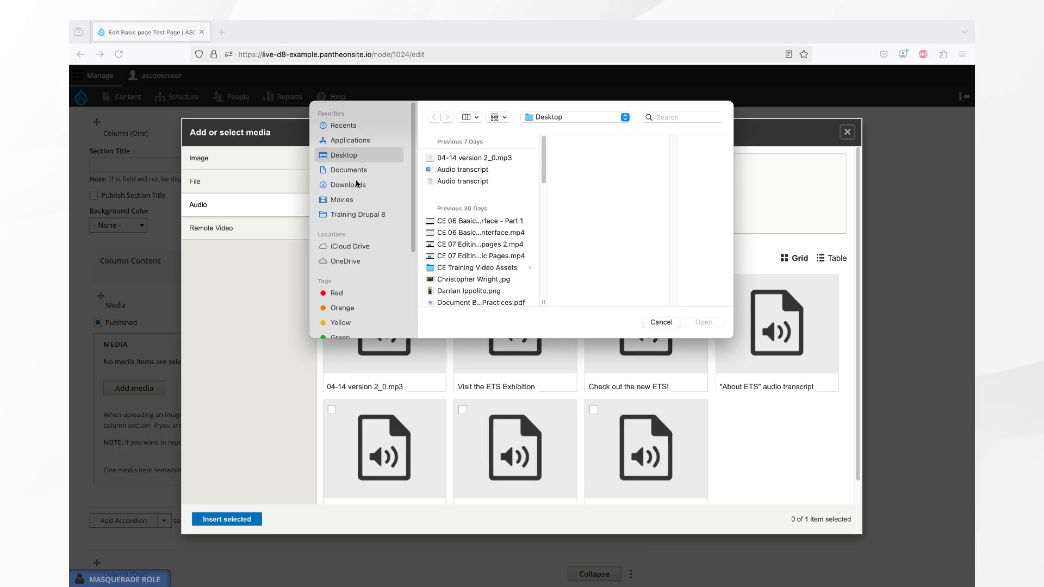
{"action": "double_click", "coordinate": [461, 159]}
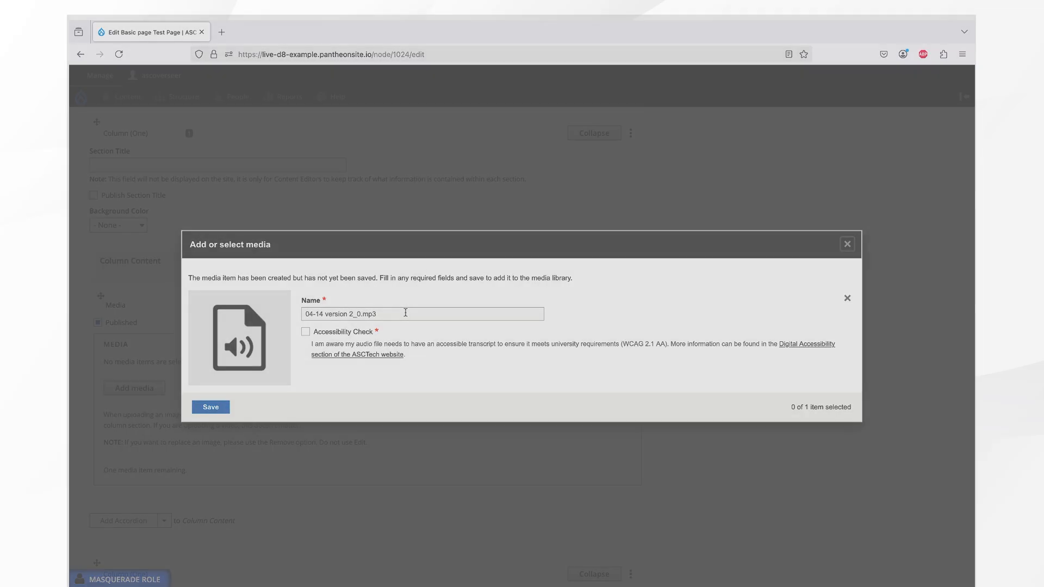
- Name the audio item LED Display Exhibition, tick the Accessibility Check, save it and insert it
{"action": "left_click_drag", "start_coordinate": [408, 314], "coordinate": [279, 315]}
{"action": "type", "text": "LE"}
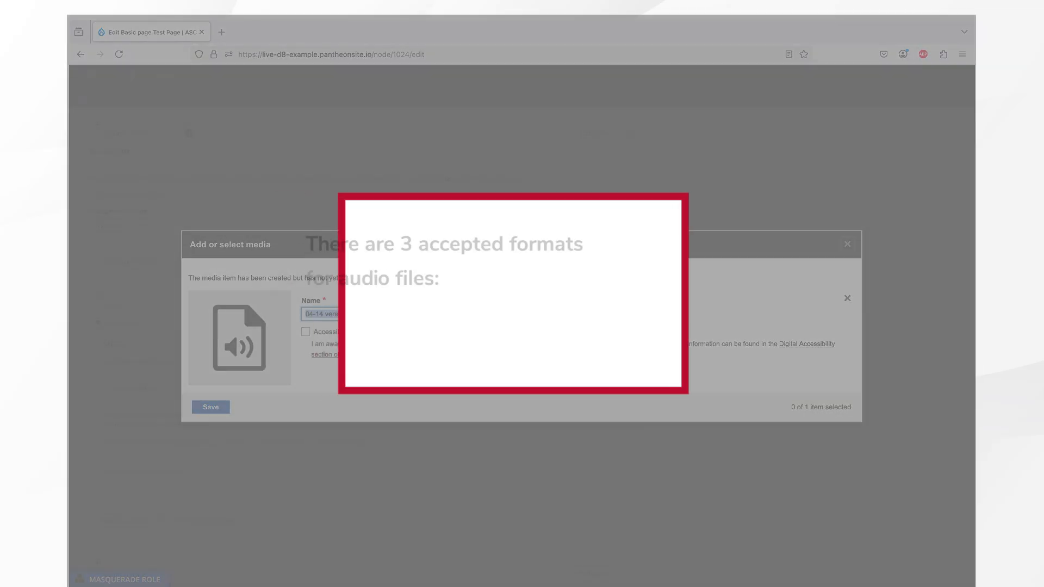
{"action": "type", "text": "D Display Exhibition"}
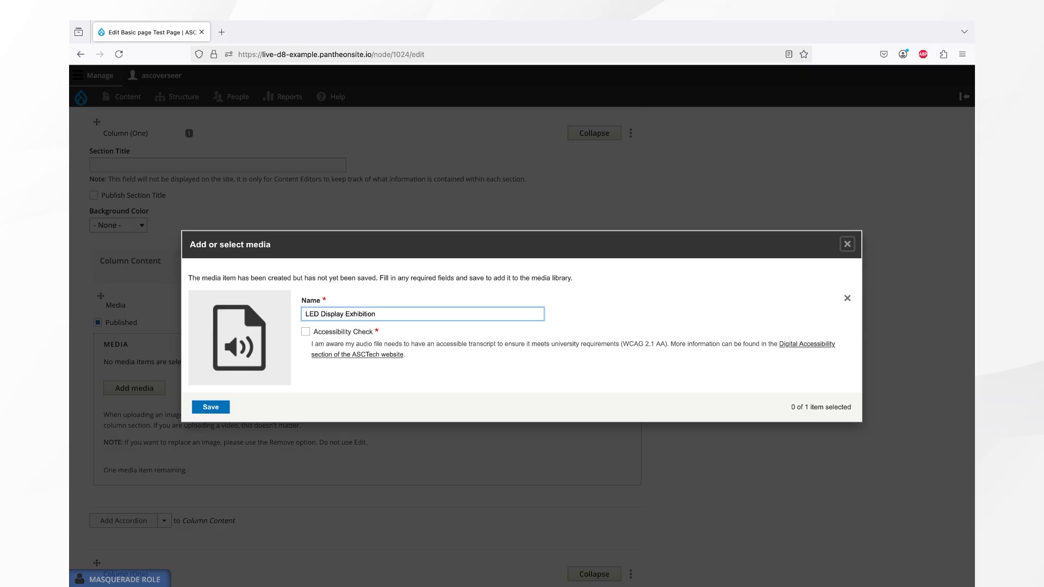
{"action": "left_click", "coordinate": [306, 332]}
{"action": "left_click", "coordinate": [208, 410]}
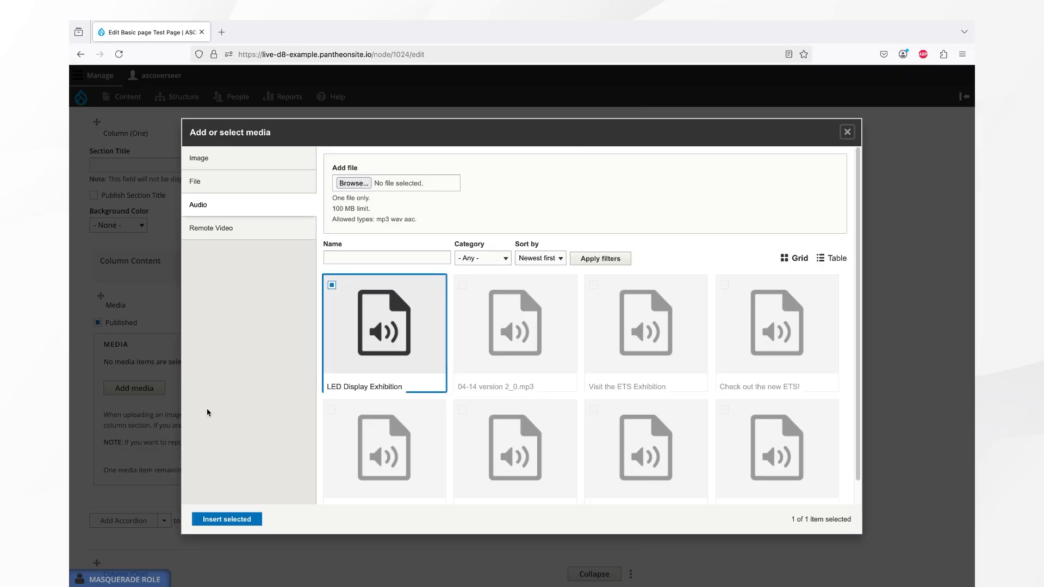
{"action": "left_click", "coordinate": [212, 520]}
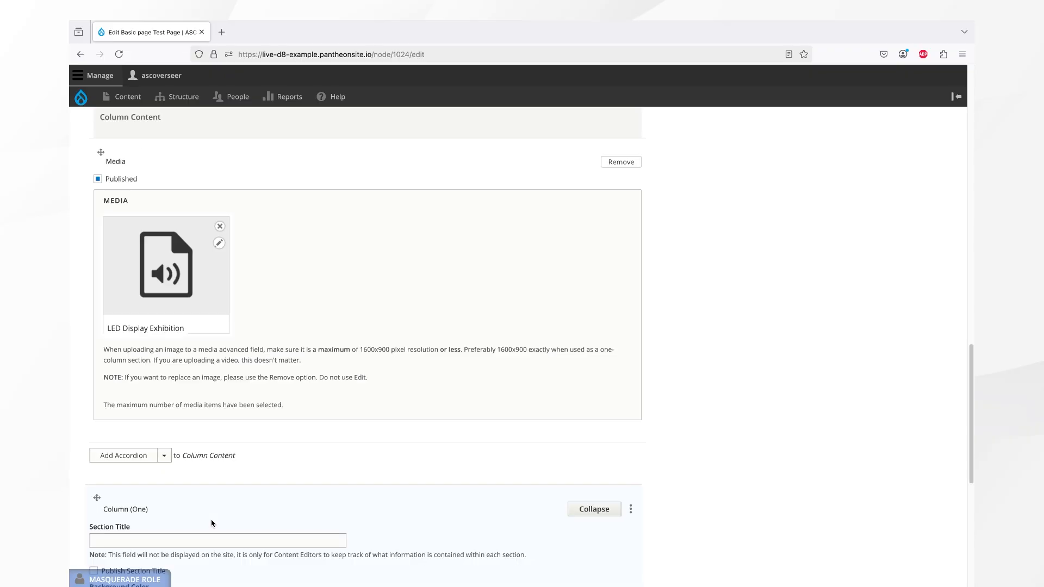
- Add a Media paragraph to the next Column (One) section's column content
{"action": "scroll", "coordinate": [253, 441], "scroll_direction": "down", "scroll_amount": 4}
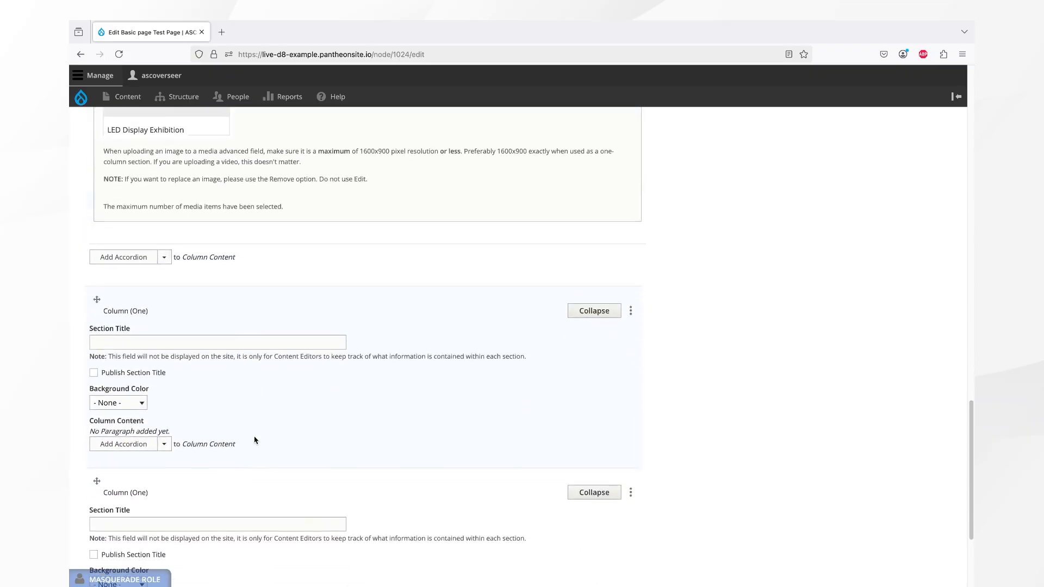
{"action": "left_click", "coordinate": [166, 440]}
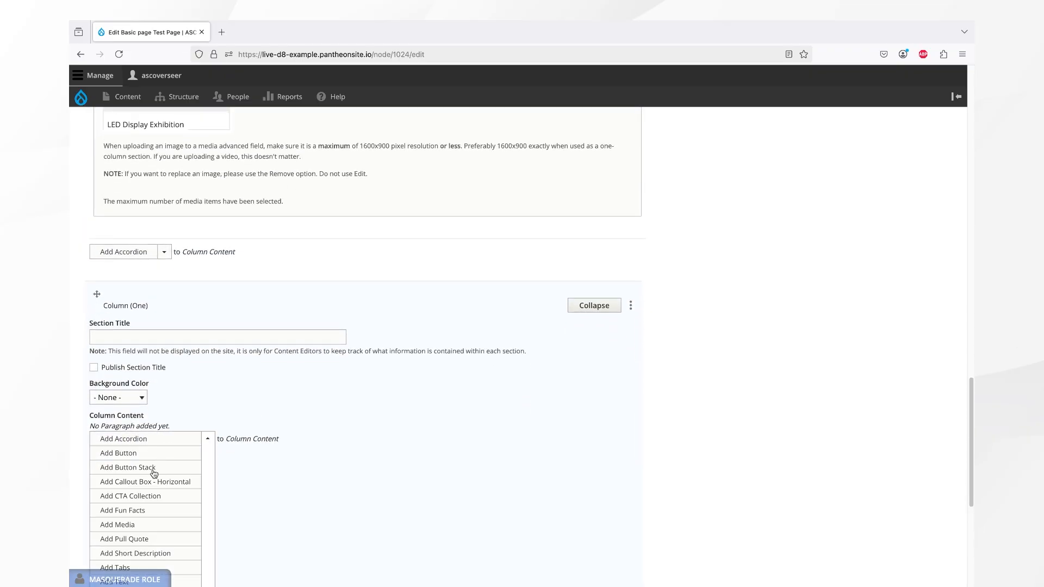
{"action": "left_click", "coordinate": [132, 528]}
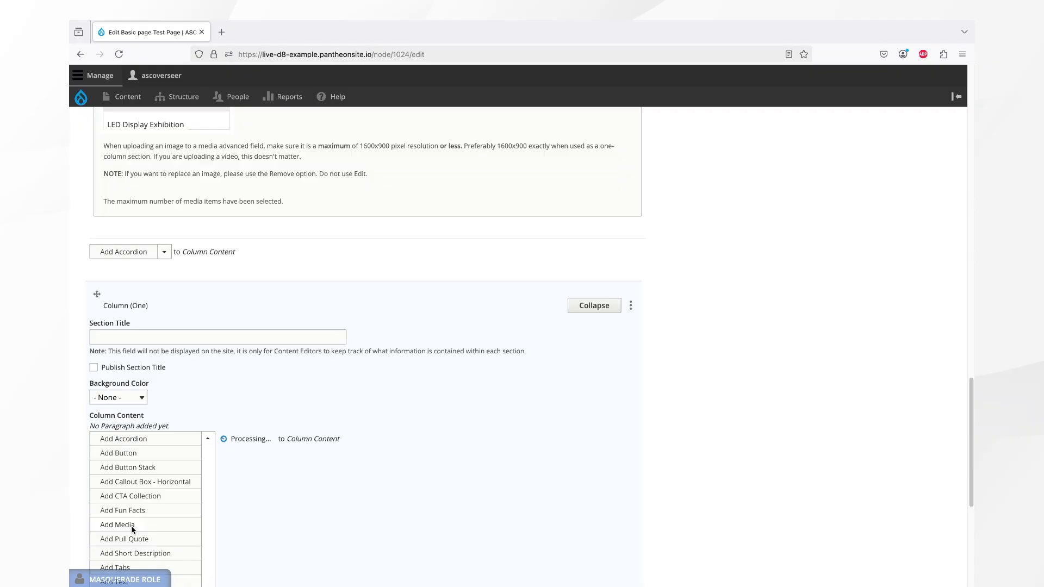
{"action": "scroll", "coordinate": [302, 417], "scroll_direction": "down", "scroll_amount": 4}
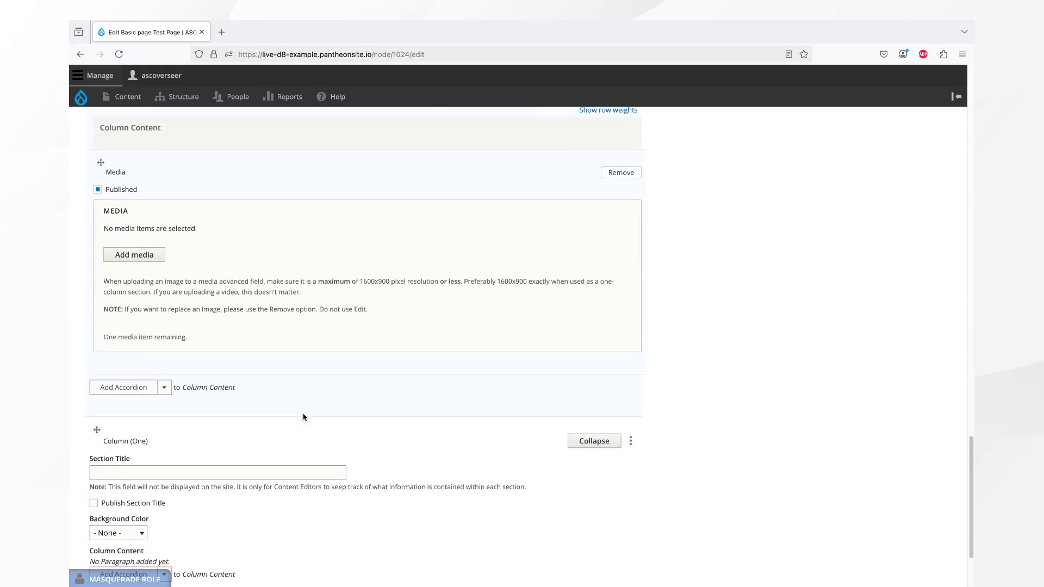
- Open that Media paragraph's library on the File tab and upload the Audio transcript document
{"action": "scroll", "coordinate": [302, 417], "scroll_direction": "up", "scroll_amount": 3}
{"action": "scroll", "coordinate": [304, 417], "scroll_direction": "down", "scroll_amount": 1}
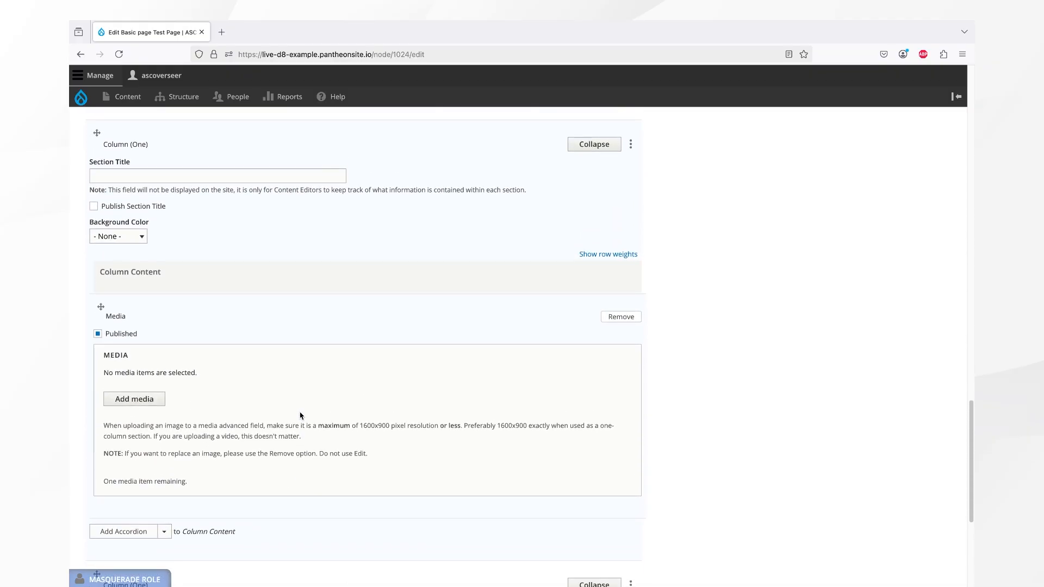
{"action": "left_click", "coordinate": [161, 398]}
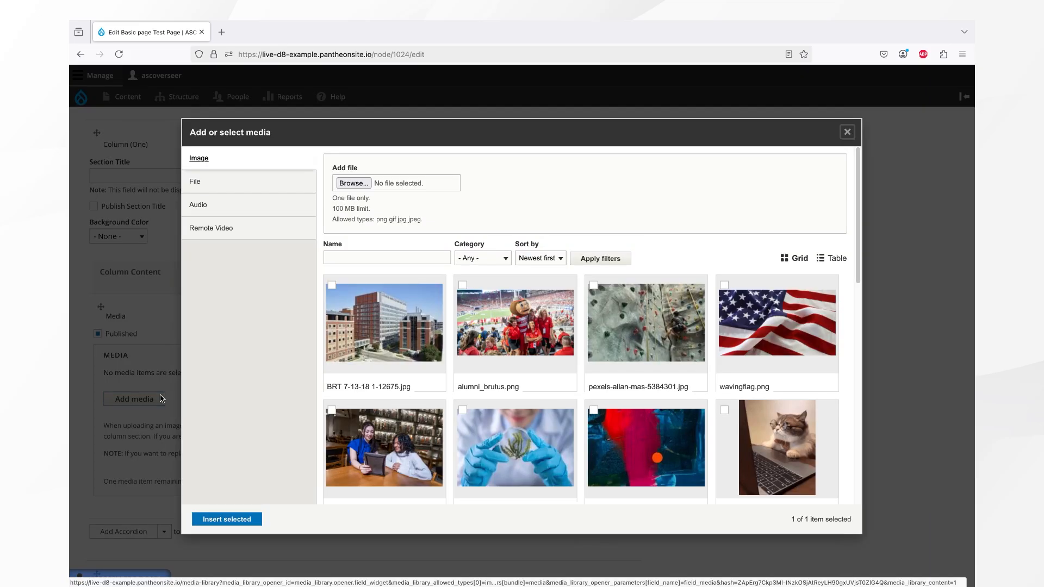
{"action": "left_click", "coordinate": [244, 191]}
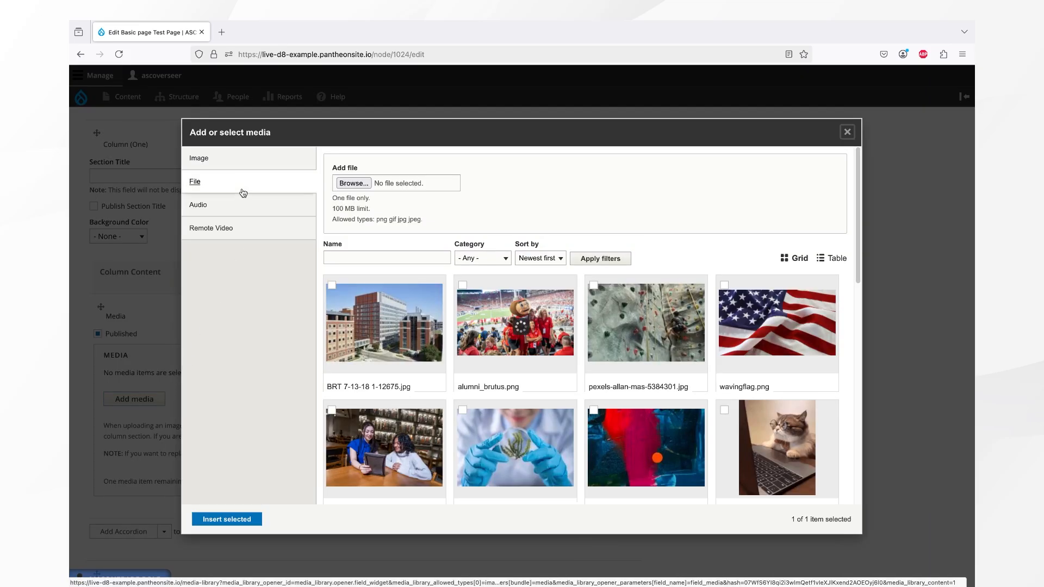
{"action": "left_click", "coordinate": [353, 183]}
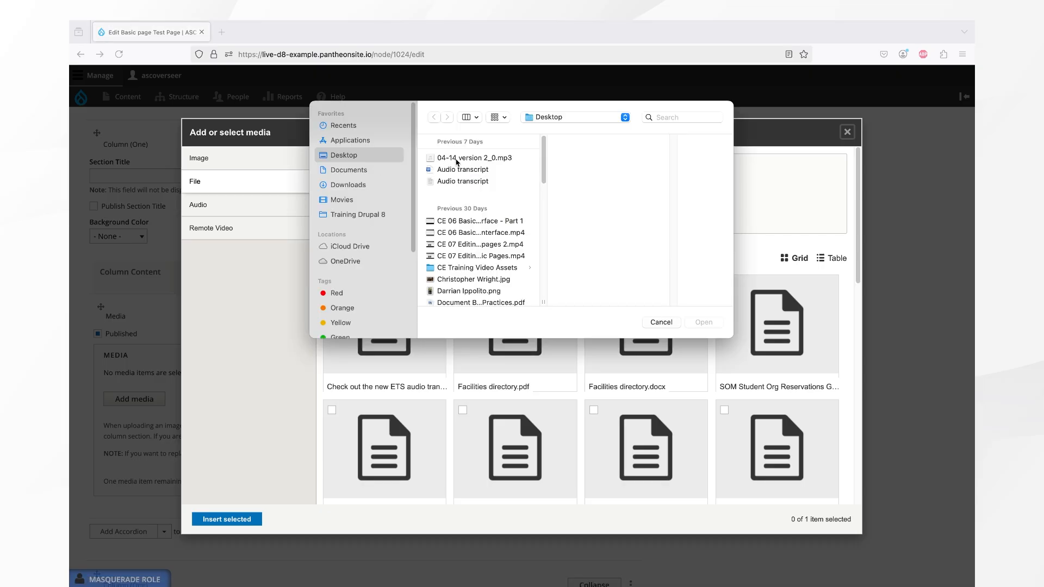
{"action": "left_click", "coordinate": [456, 159]}
{"action": "left_click", "coordinate": [457, 170]}
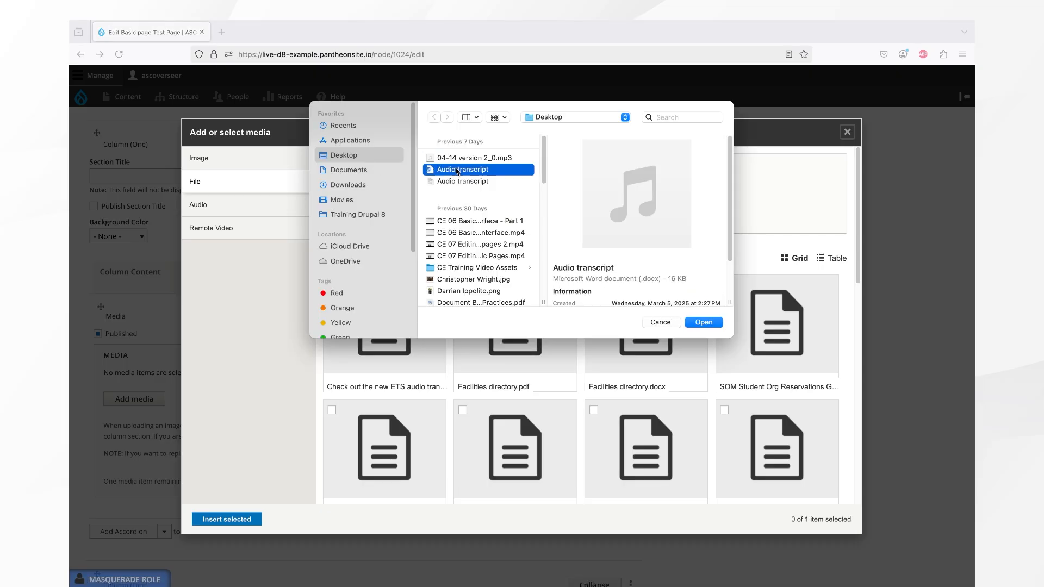
{"action": "double_click", "coordinate": [458, 170]}
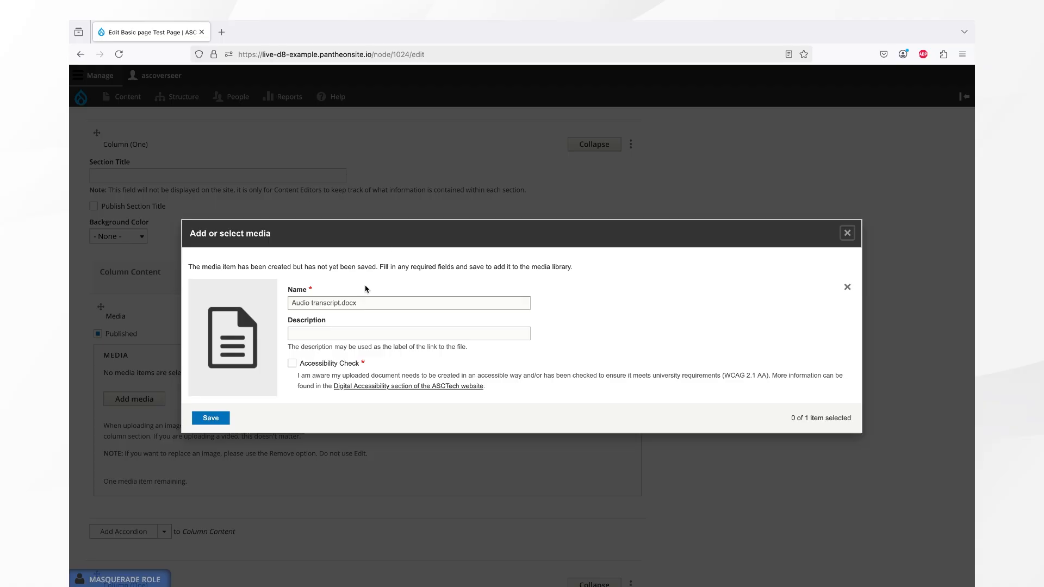
- Rename the document LED Display Exhibition audio transcript, save it and insert it into the paragraph
{"action": "triple_click", "coordinate": [371, 303]}
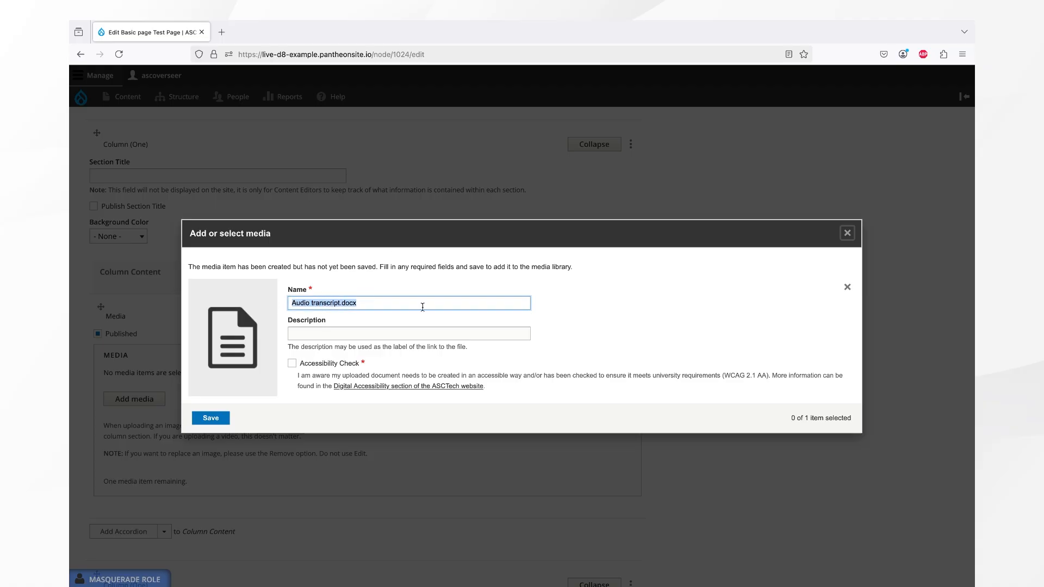
{"action": "type", "text": "LED Display Exhibition audio transcript"}
{"action": "left_click", "coordinate": [210, 417]}
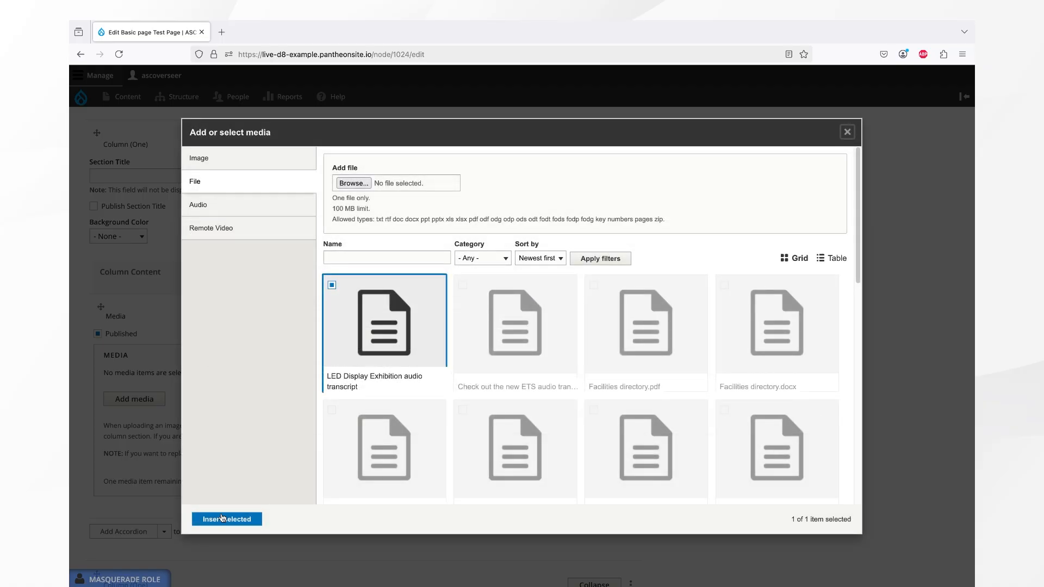
{"action": "left_click", "coordinate": [222, 518]}
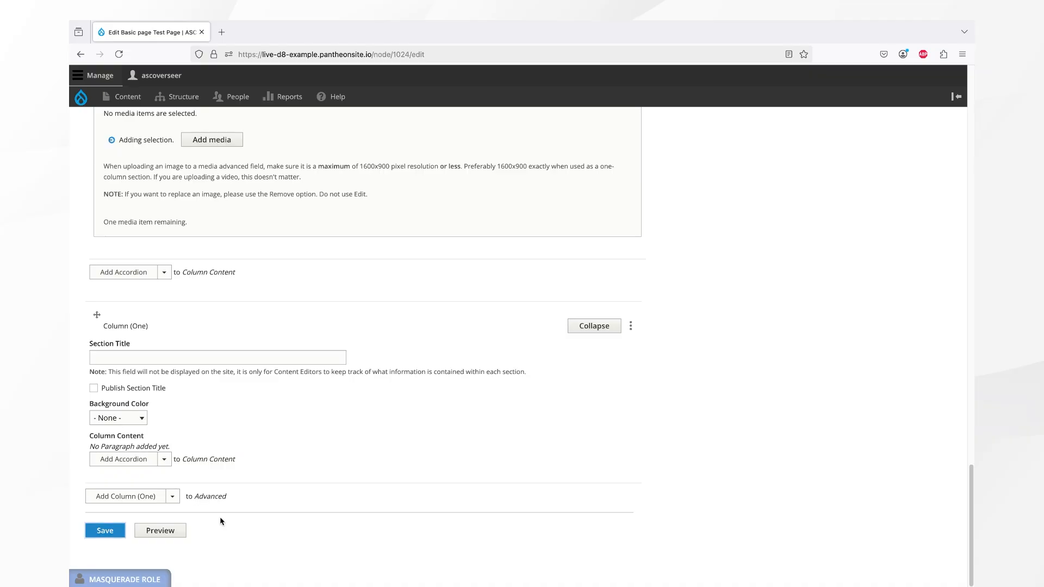
- Add a Media paragraph to the last Column (One) section's column content
{"action": "scroll", "coordinate": [235, 376], "scroll_direction": "down", "scroll_amount": 3}
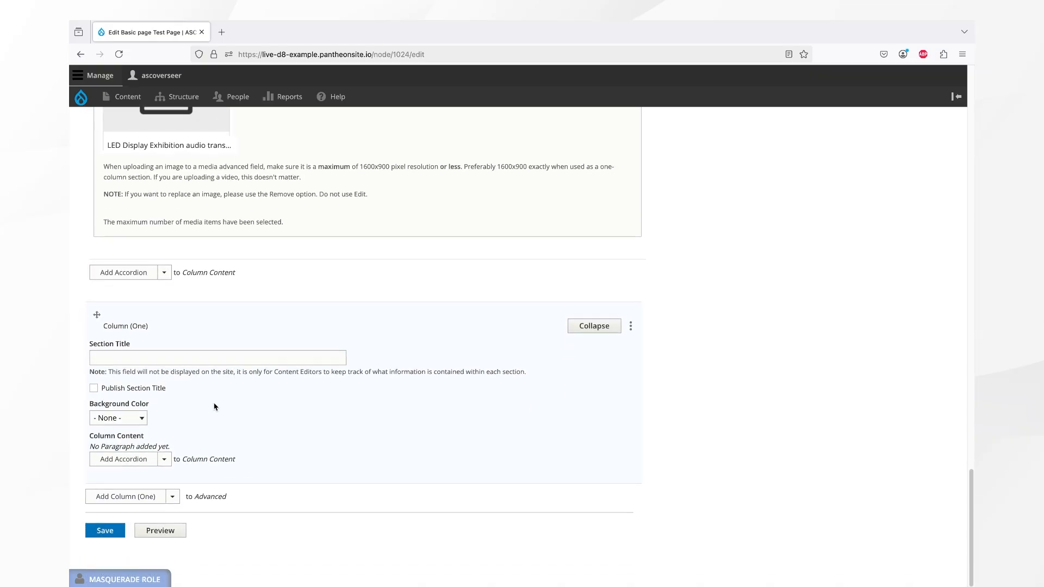
{"action": "left_click", "coordinate": [170, 460]}
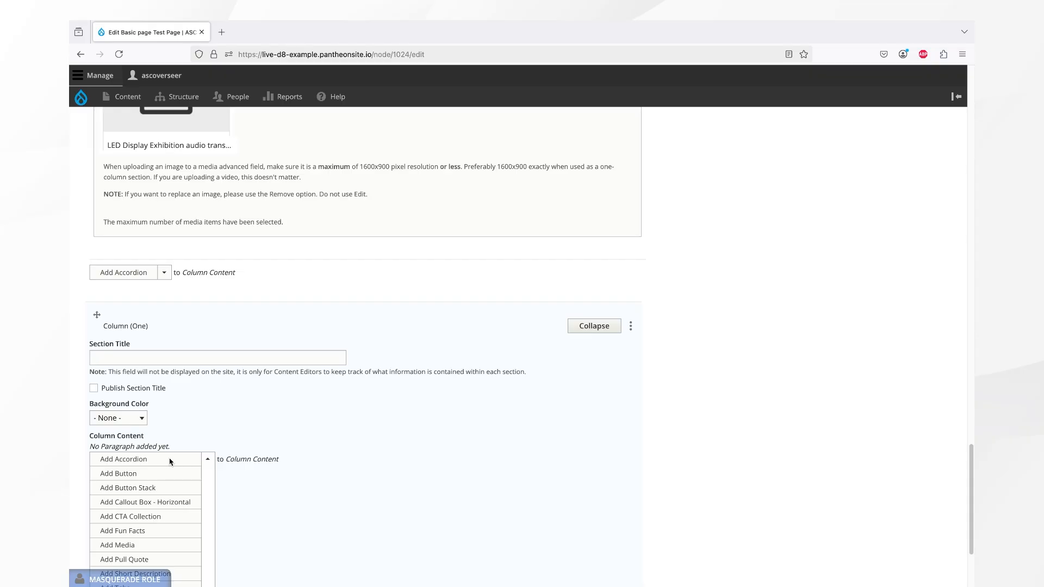
{"action": "scroll", "coordinate": [165, 483], "scroll_direction": "down", "scroll_amount": 2}
{"action": "left_click", "coordinate": [134, 428]}
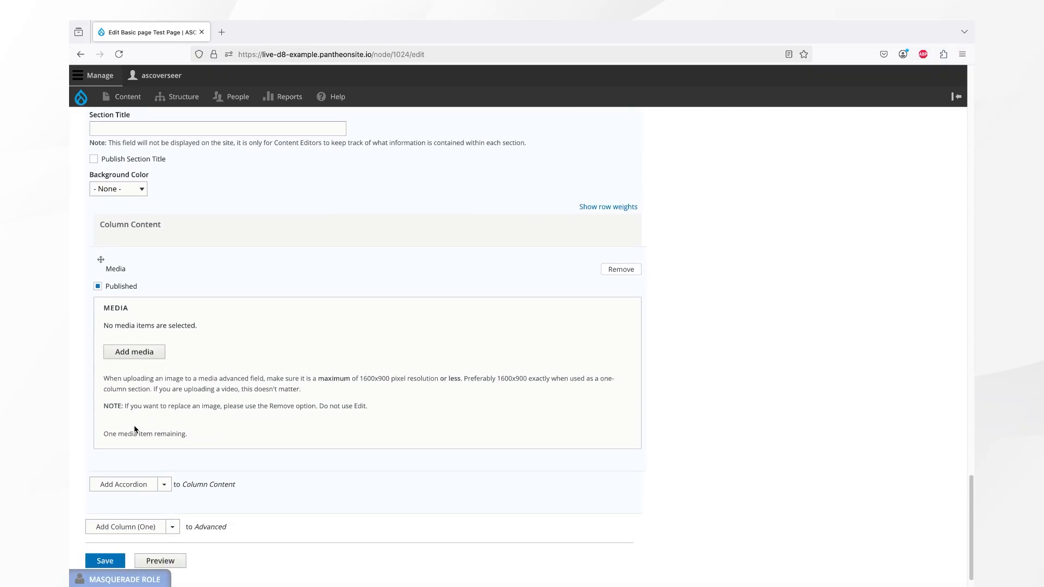
{"action": "left_click", "coordinate": [139, 352]}
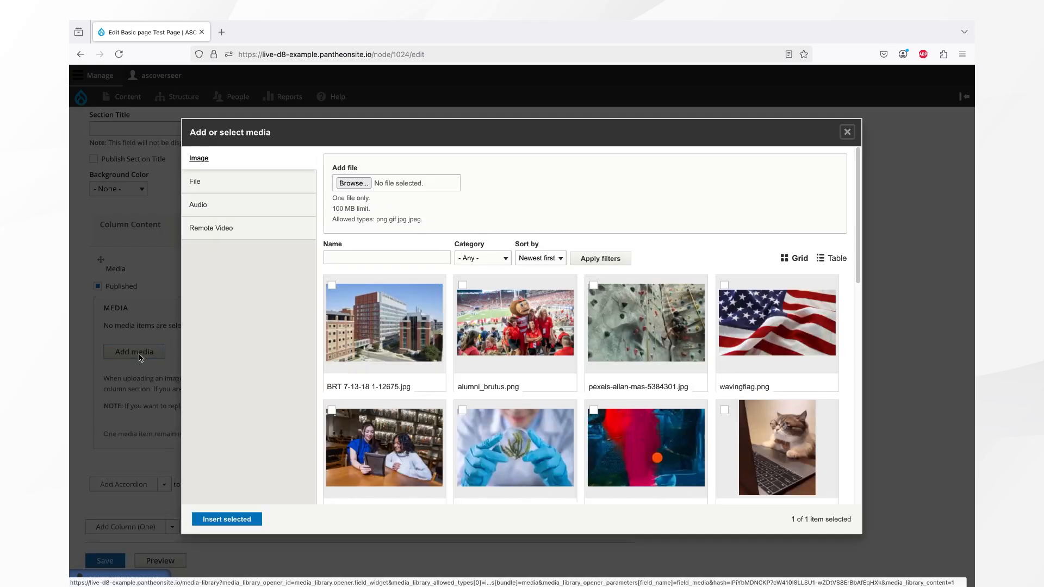
{"action": "left_click", "coordinate": [262, 236]}
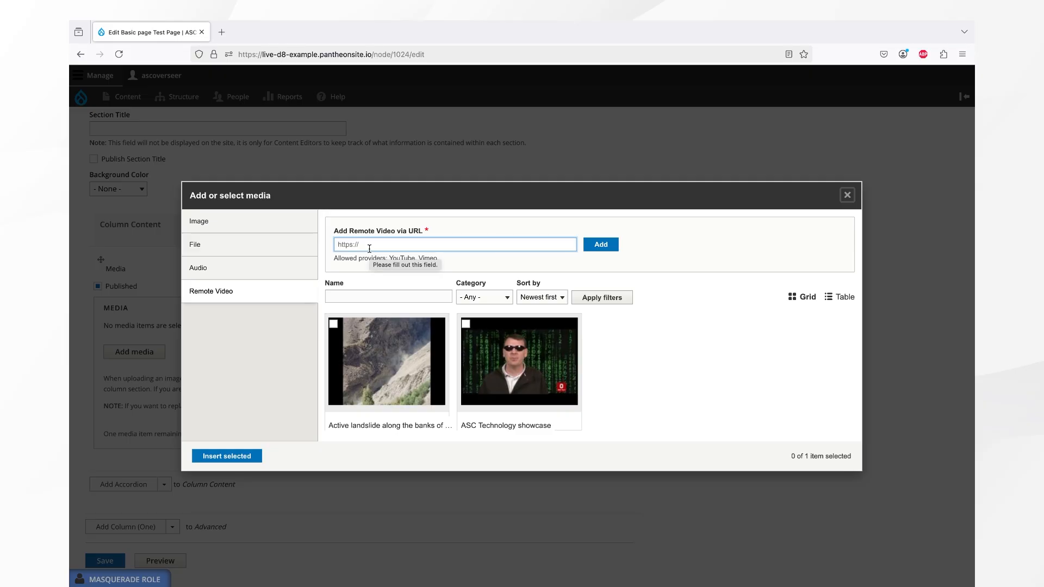
{"action": "type", "text": "https://www.youtube.com/watch?v=J8vyBz-kEYw"}
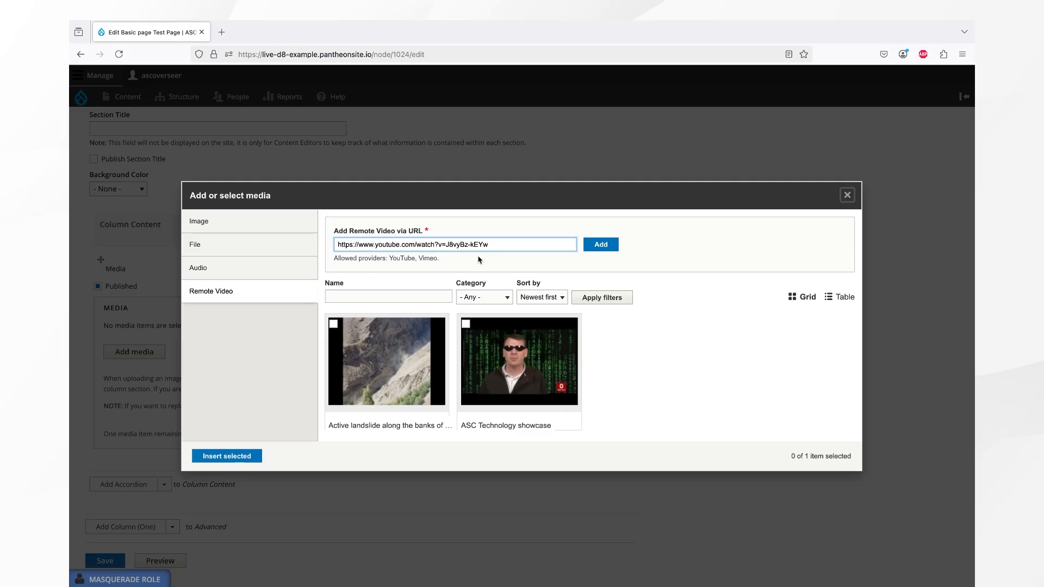
{"action": "left_click", "coordinate": [601, 245]}
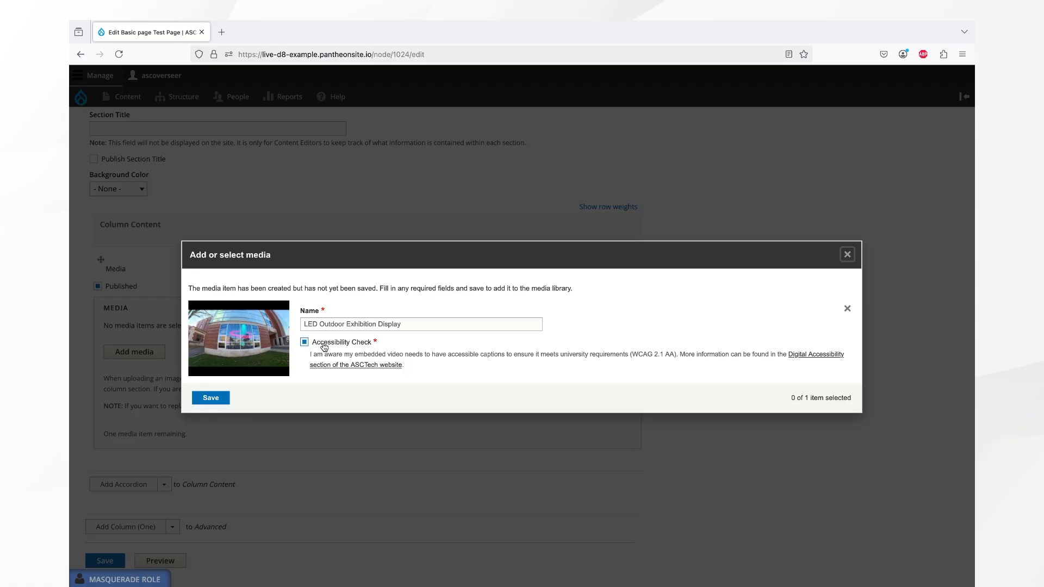
- Save the LED Outdoor Exhibition Display video item and insert it into the Media paragraph
{"action": "left_click", "coordinate": [205, 399]}
{"action": "left_click", "coordinate": [204, 455]}
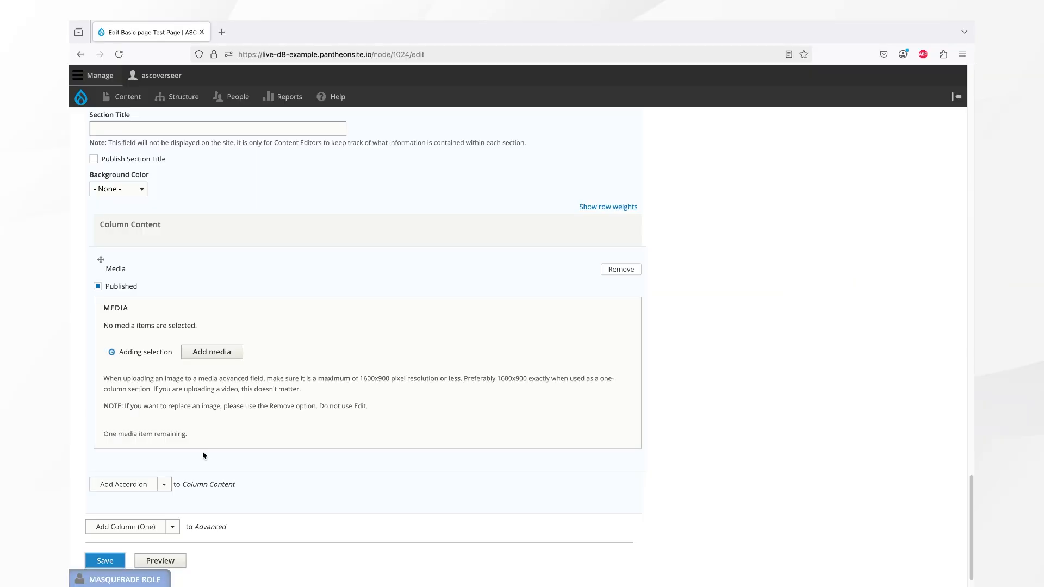
{"action": "scroll", "coordinate": [203, 450], "scroll_direction": "down", "scroll_amount": 2}
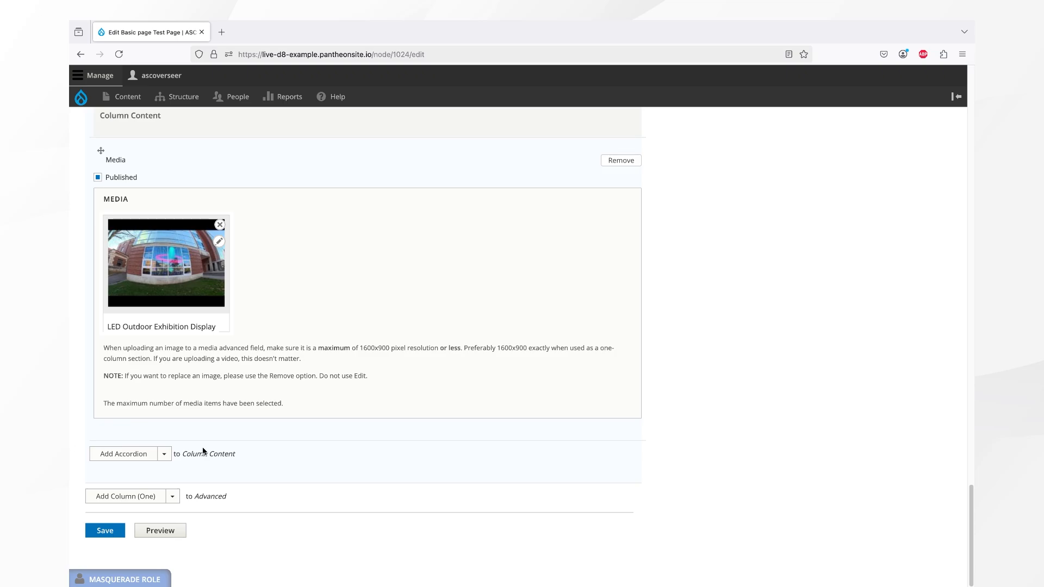
- Save the page and play the embedded LED Outdoor Exhibition Display video to check it
{"action": "left_click", "coordinate": [117, 531]}
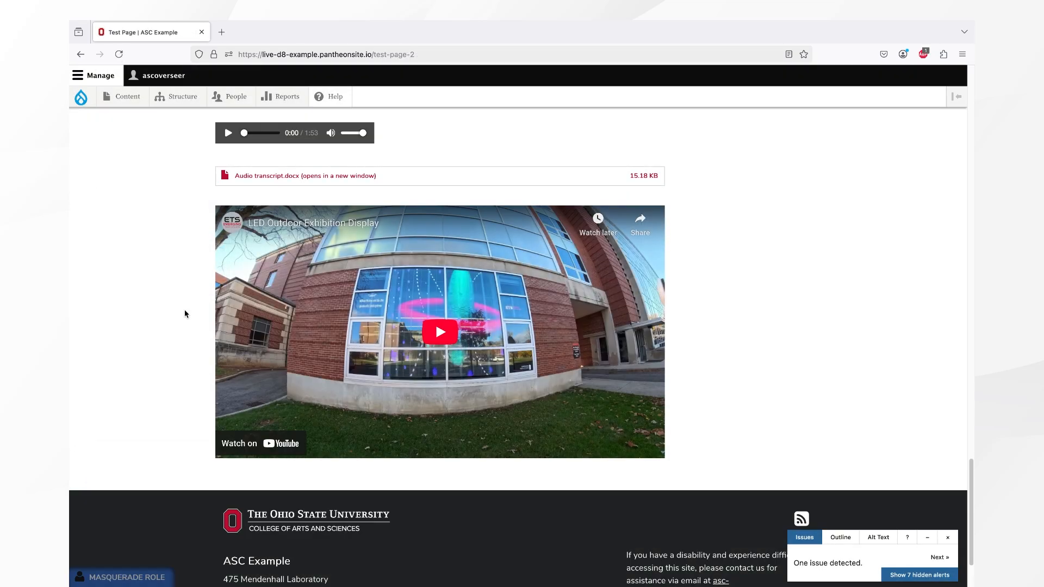
{"action": "left_click", "coordinate": [421, 327]}
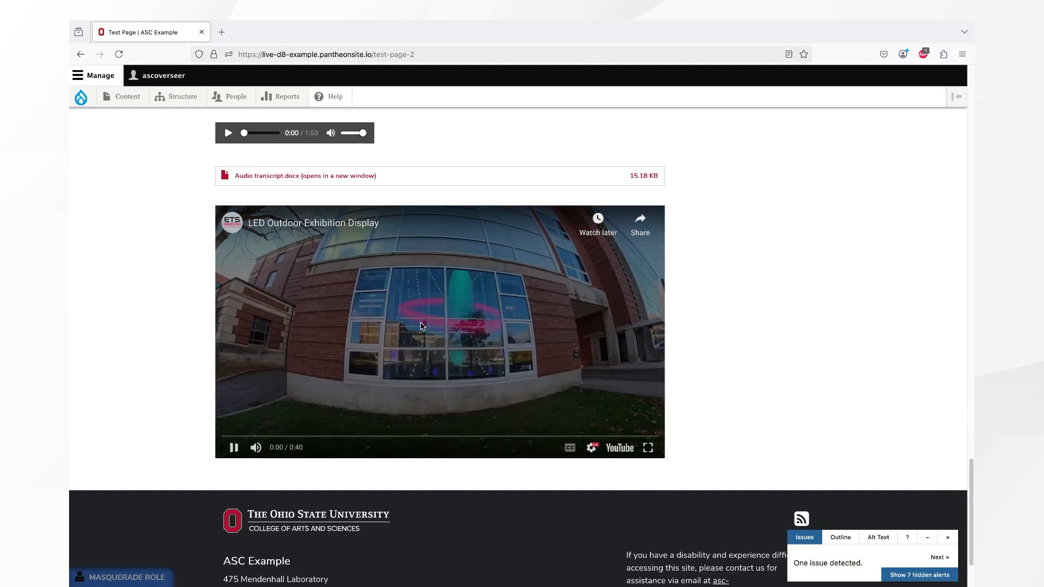